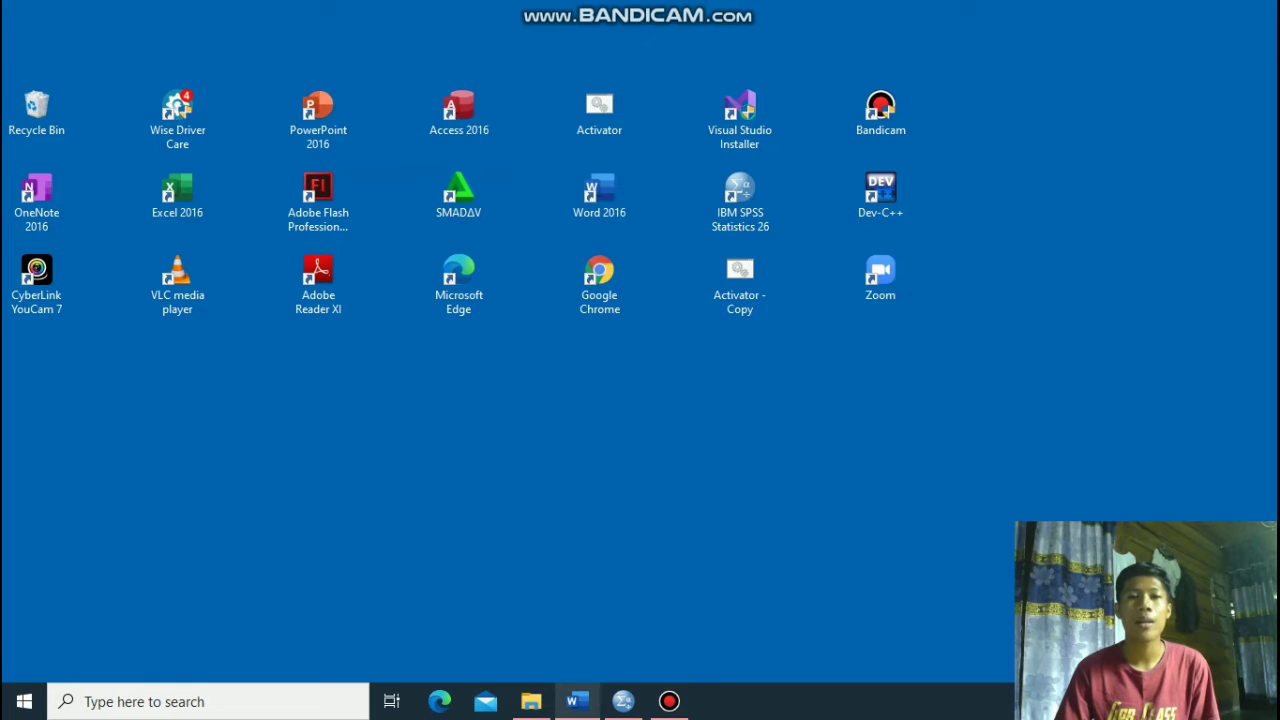
# - Switch to Word and read the notes on SPSS uses and the requirements for simple linear regression
pyautogui.click(577, 701)
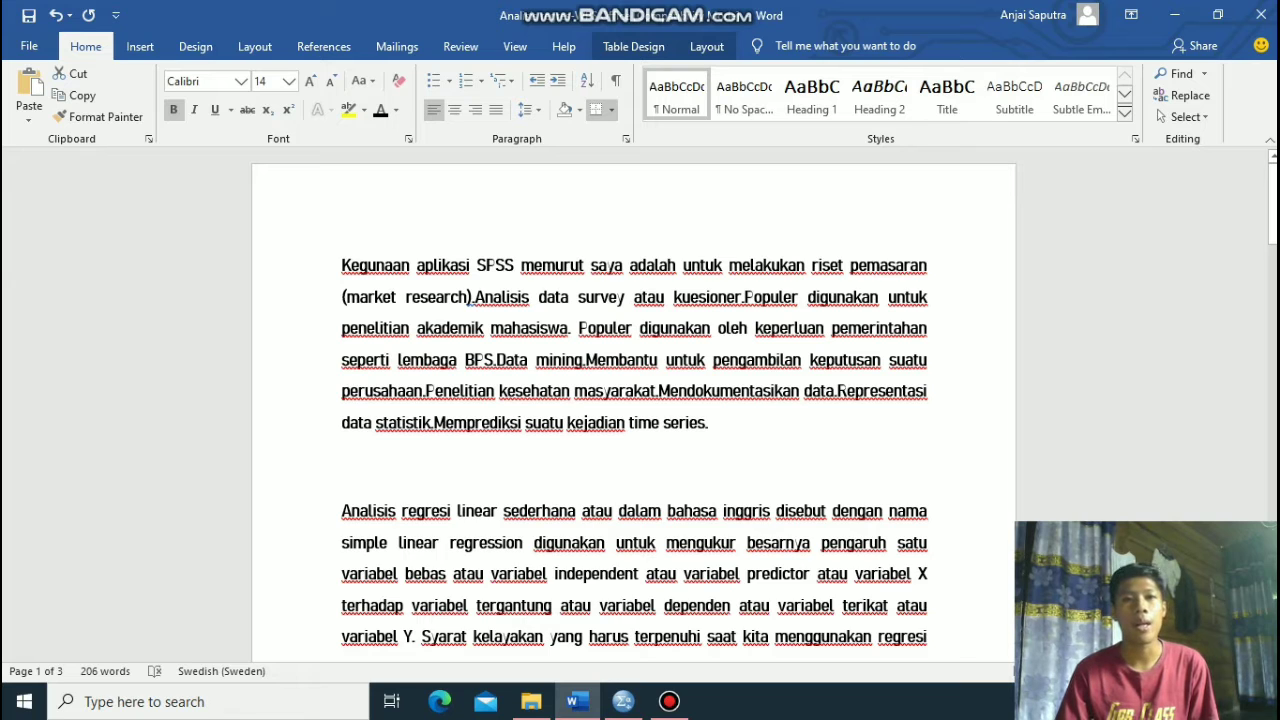
pyautogui.scroll(-4, 470, 297)
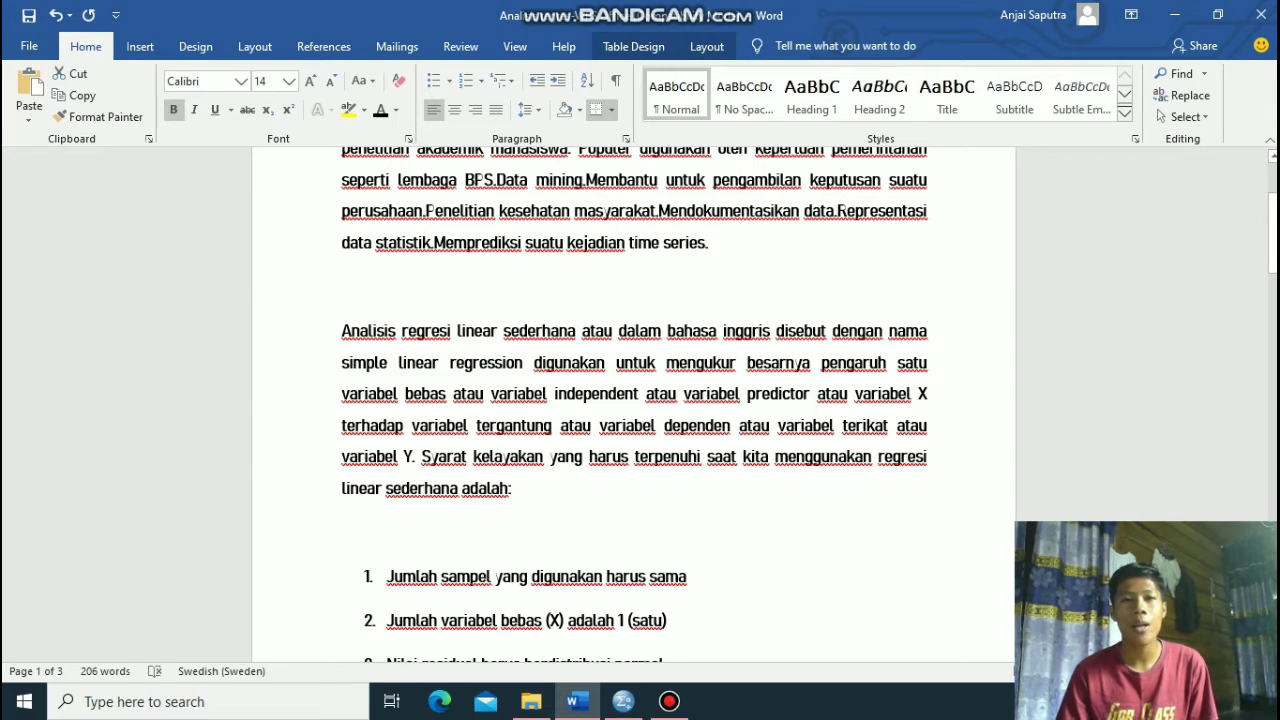
pyautogui.scroll(-1, 635, 400)
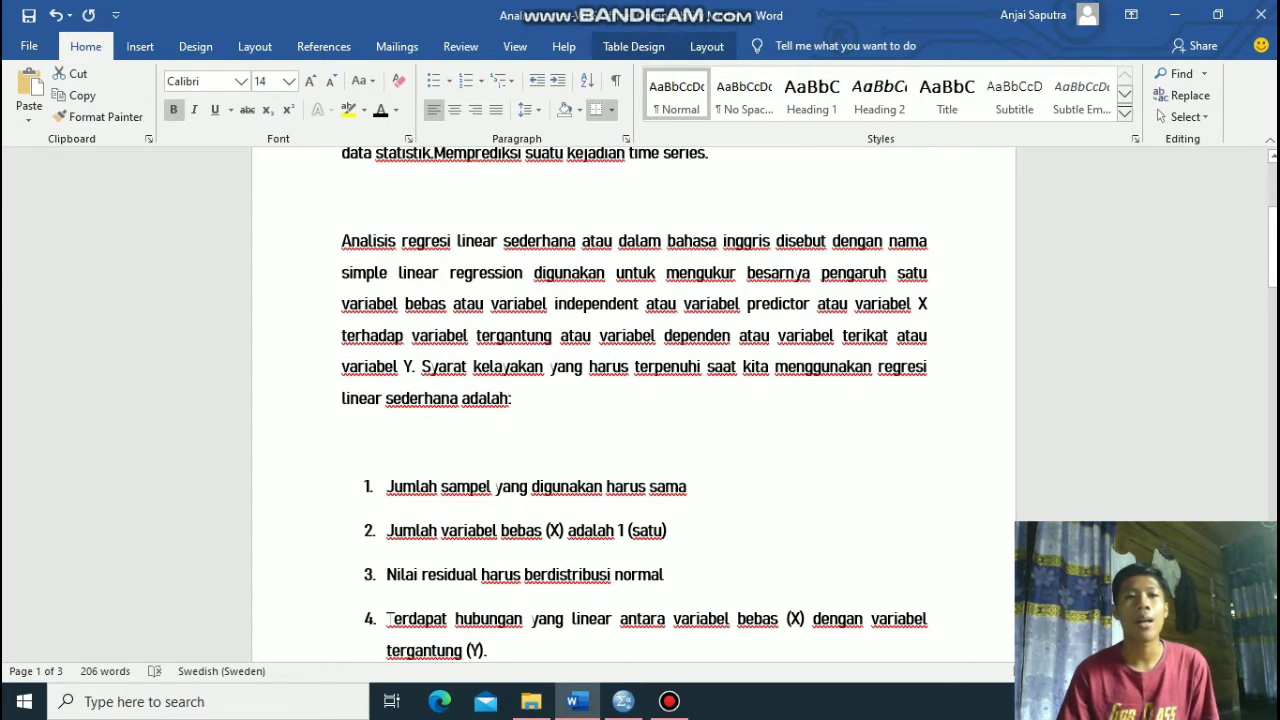
pyautogui.scroll(-2, 635, 400)
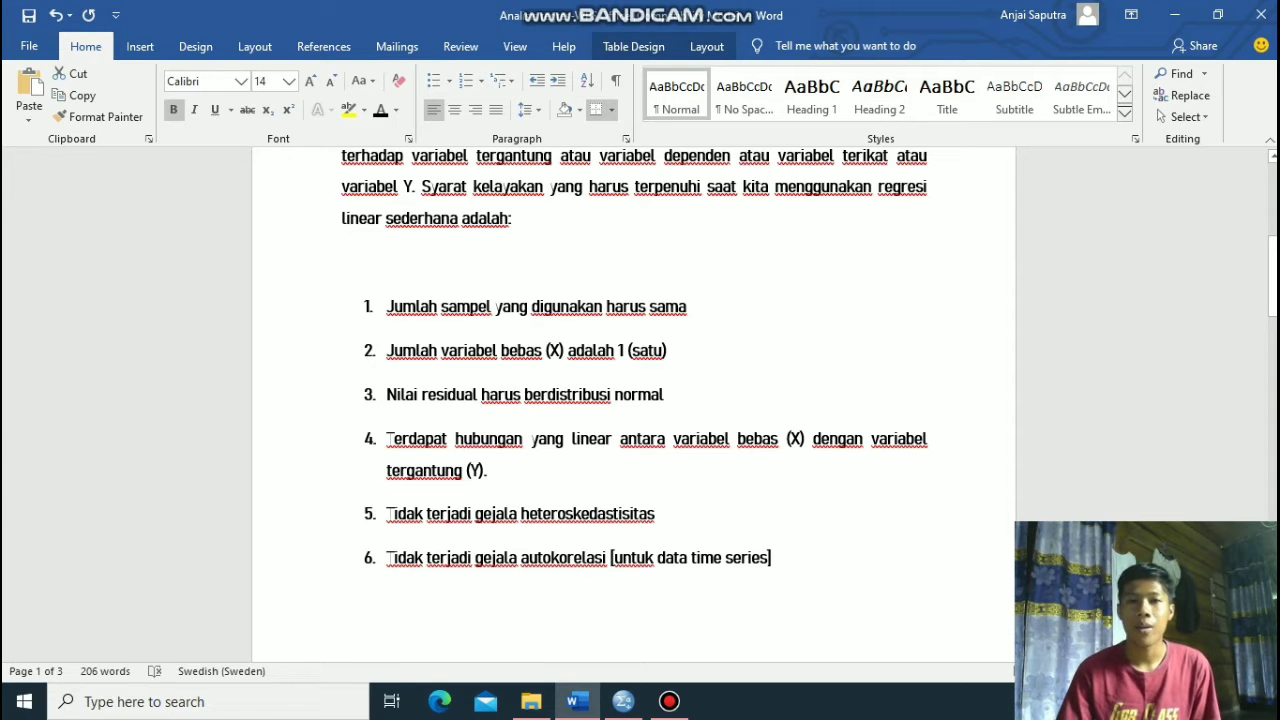
pyautogui.scroll(-1, 640, 400)
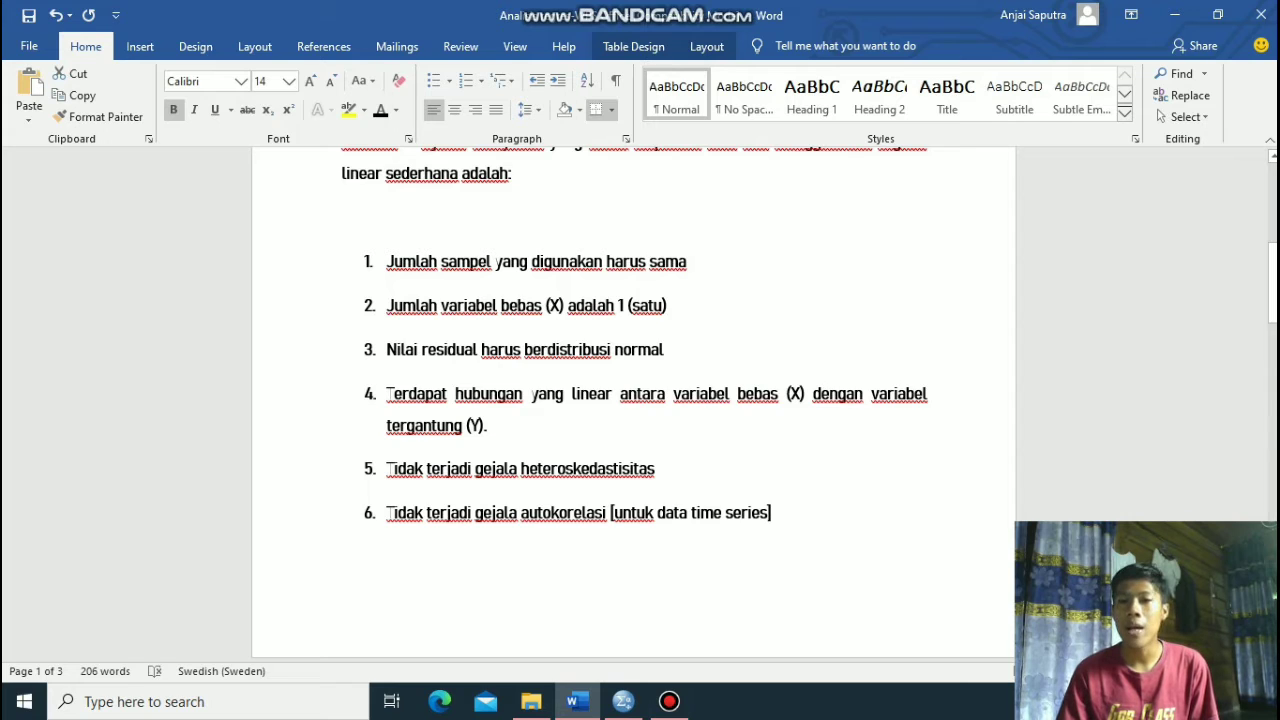
pyautogui.scroll(2, 640, 400)
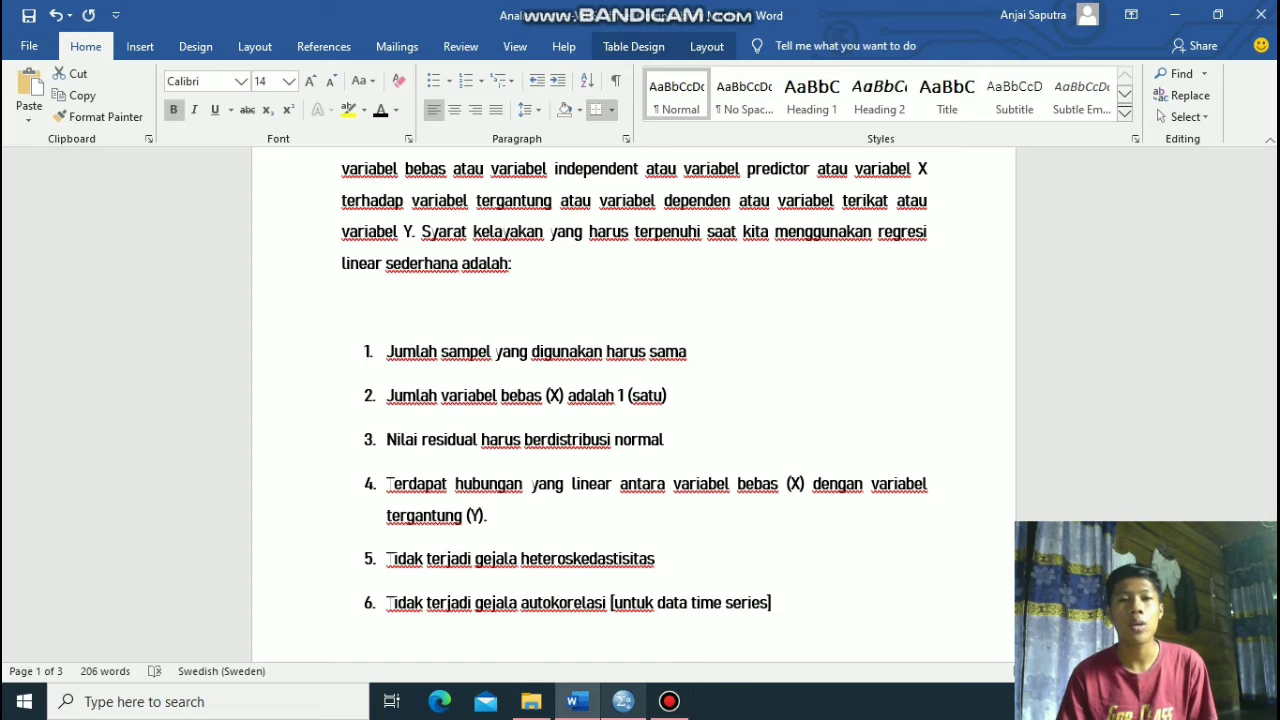
# - Switch to SPSS and examine the names and labels of variables Y and X in the variable definitions
pyautogui.click(623, 701)
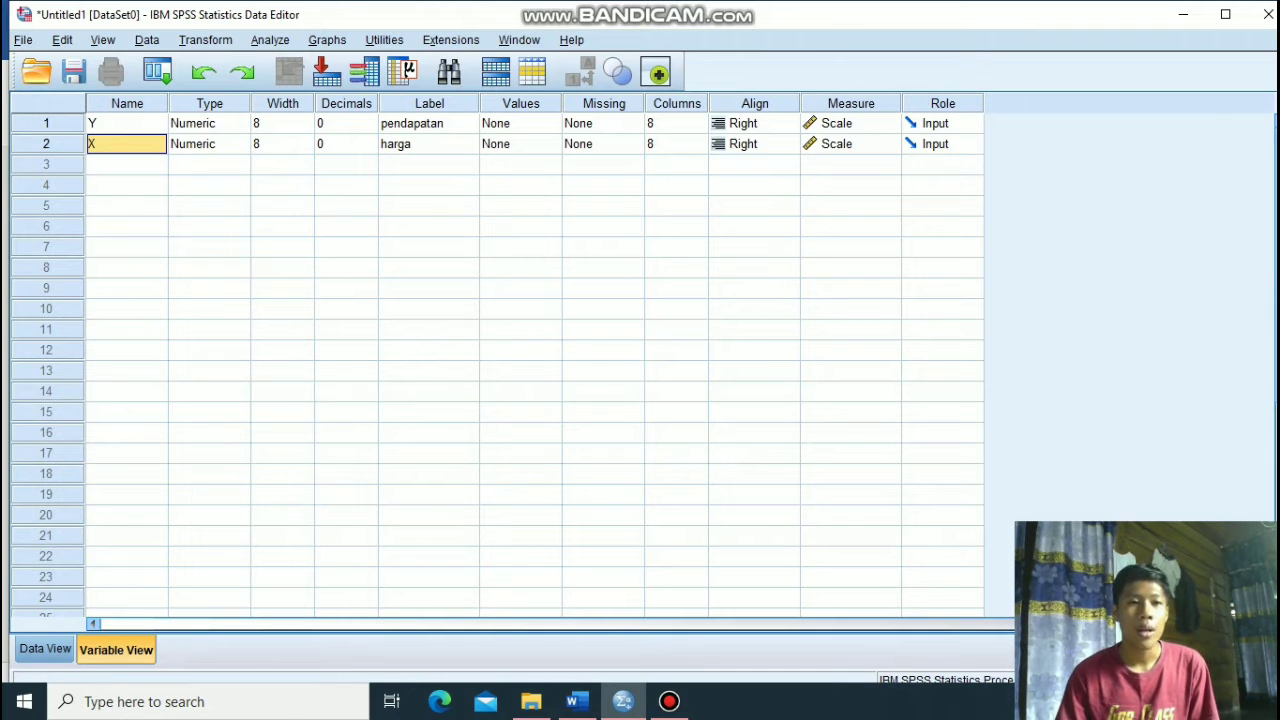
pyautogui.click(45, 649)
pyautogui.click(116, 650)
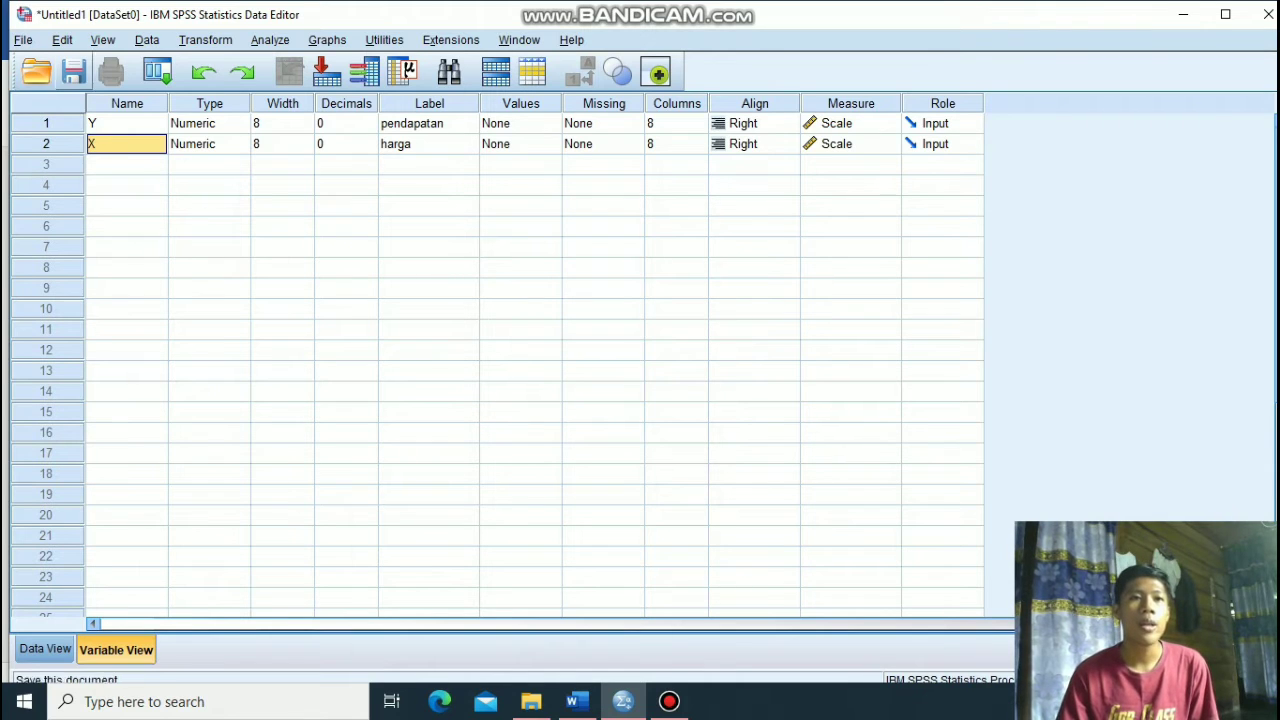
pyautogui.click(127, 123)
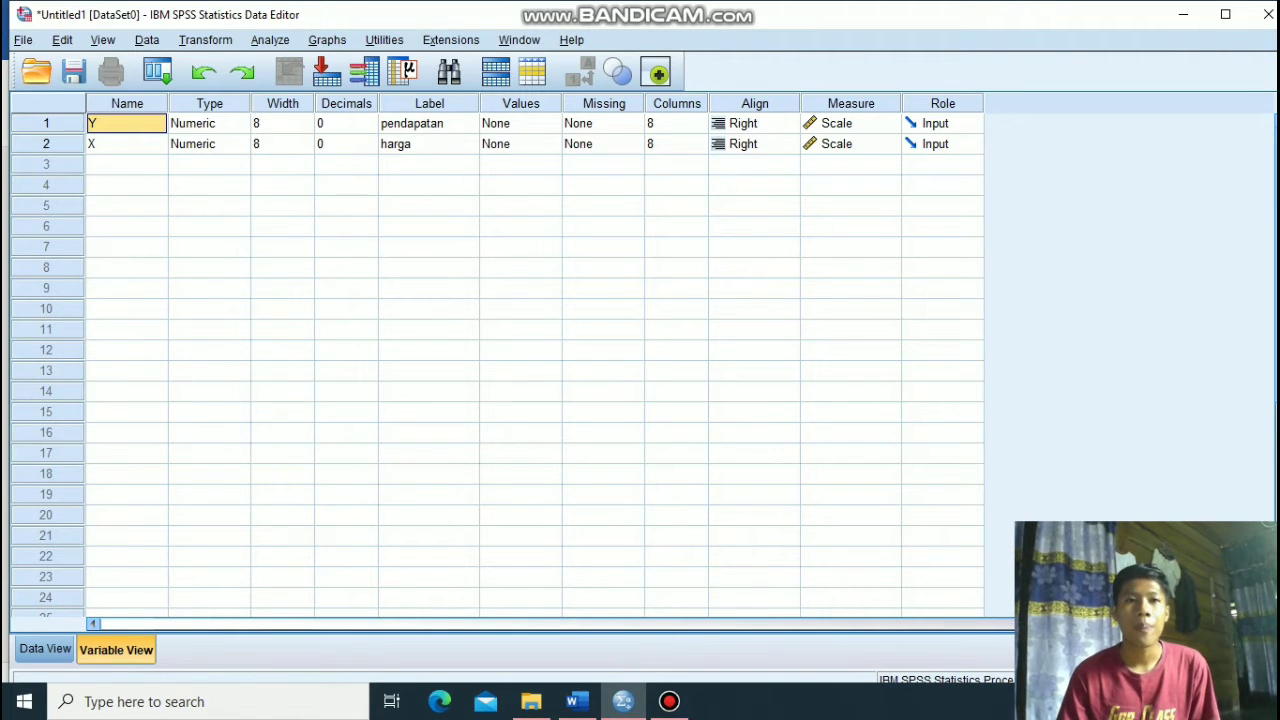
pyautogui.doubleClick(429, 123)
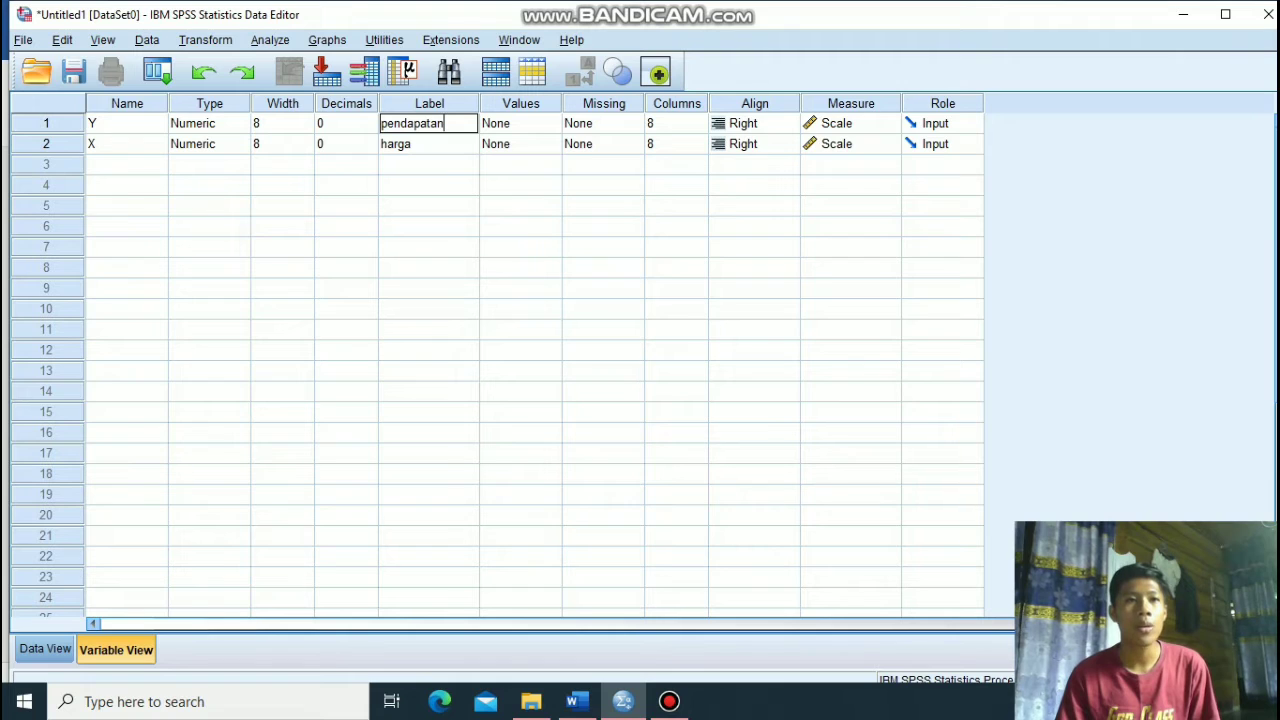
pyautogui.press('Return')
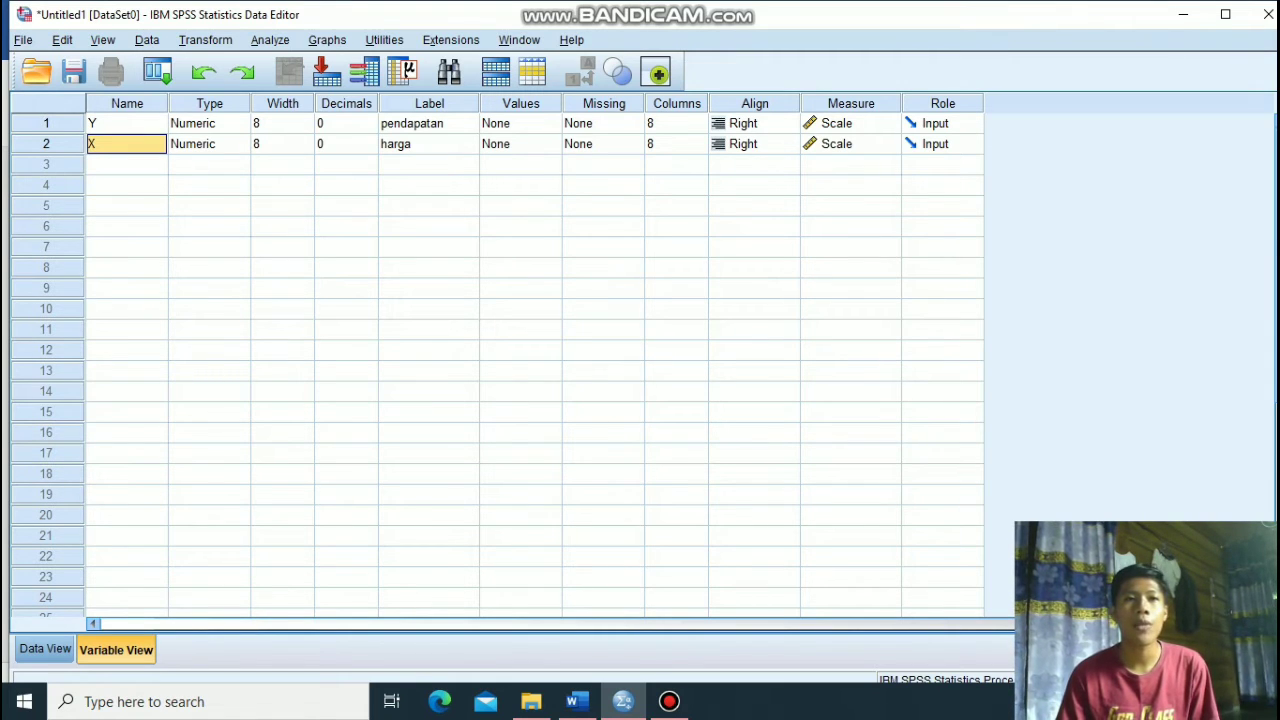
pyautogui.click(126, 123)
pyautogui.click(428, 144)
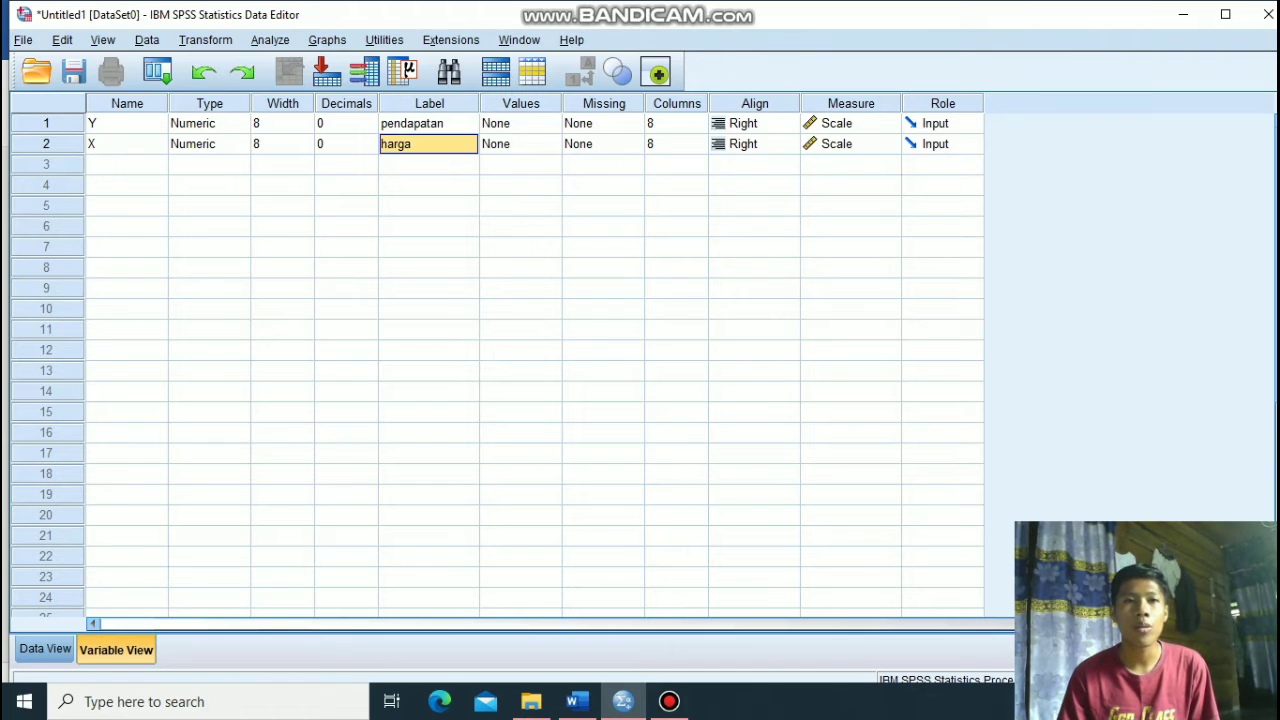
pyautogui.doubleClick(428, 144)
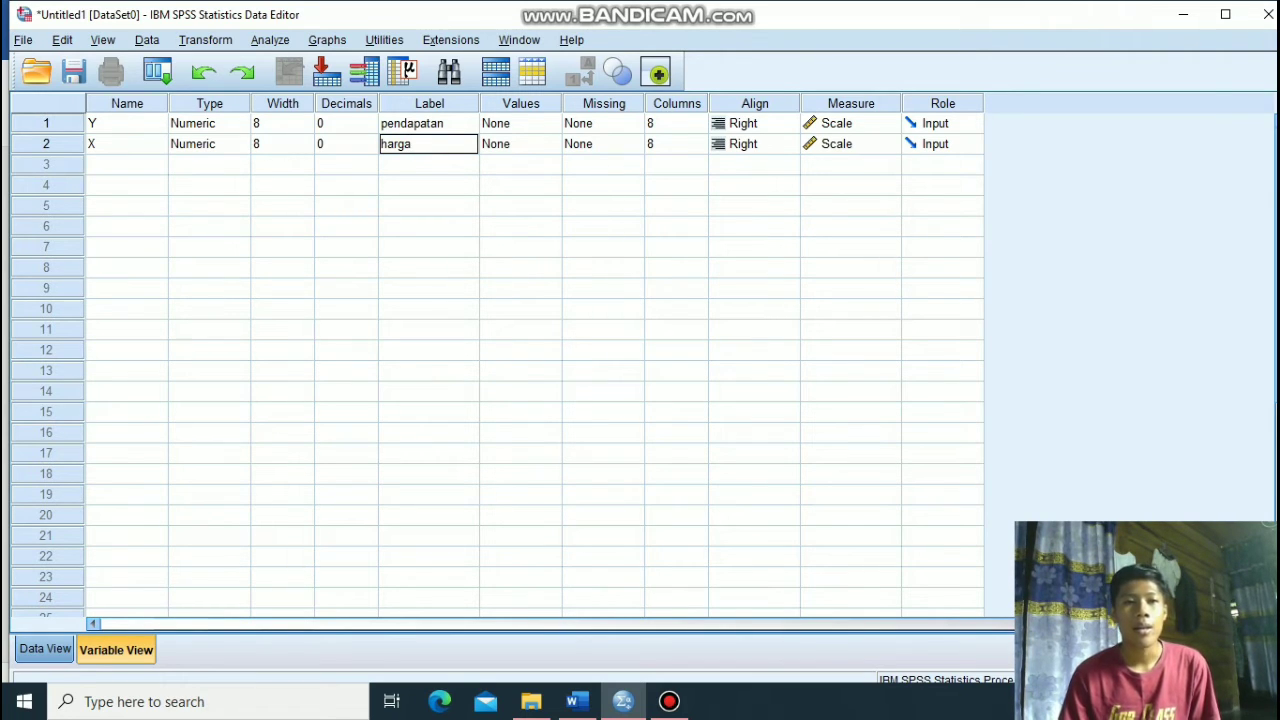
# - Show the data sheet and examine the Y and X columns where the values belong
pyautogui.click(45, 649)
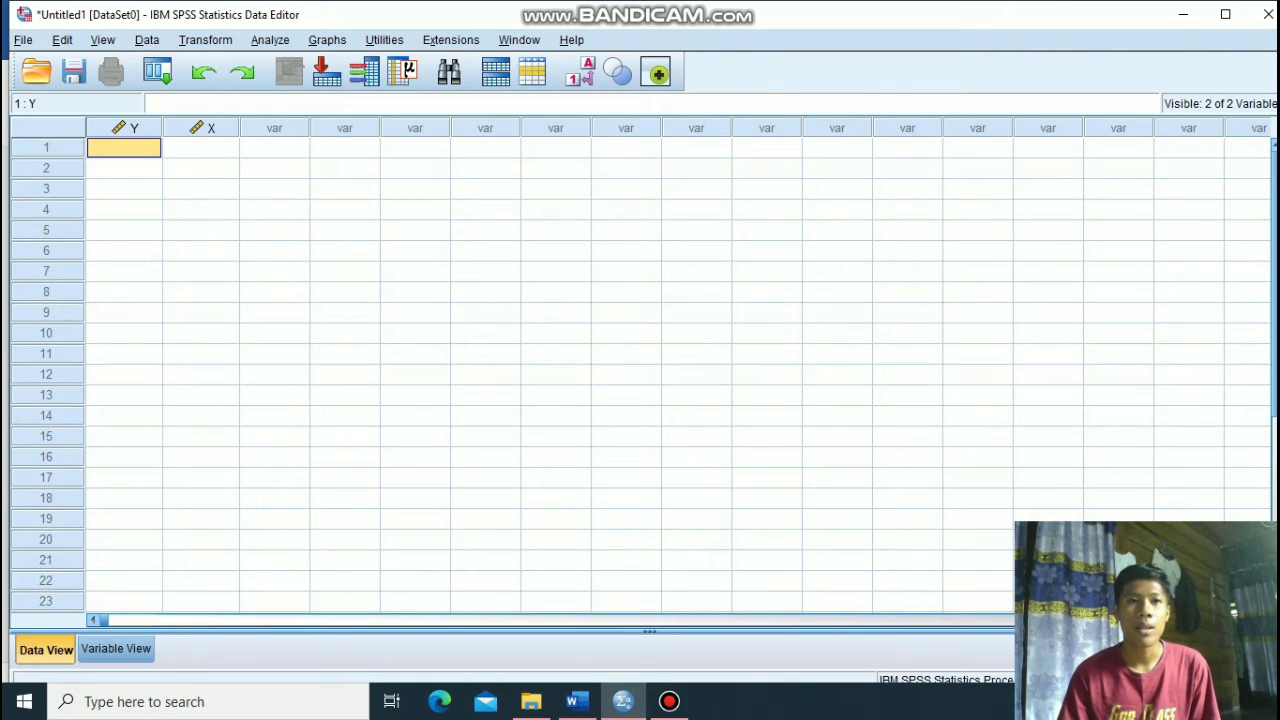
pyautogui.click(201, 148)
pyautogui.press('Left')
pyautogui.press('Down')
pyautogui.press('Down')
pyautogui.press('Down')
pyautogui.press('Down')
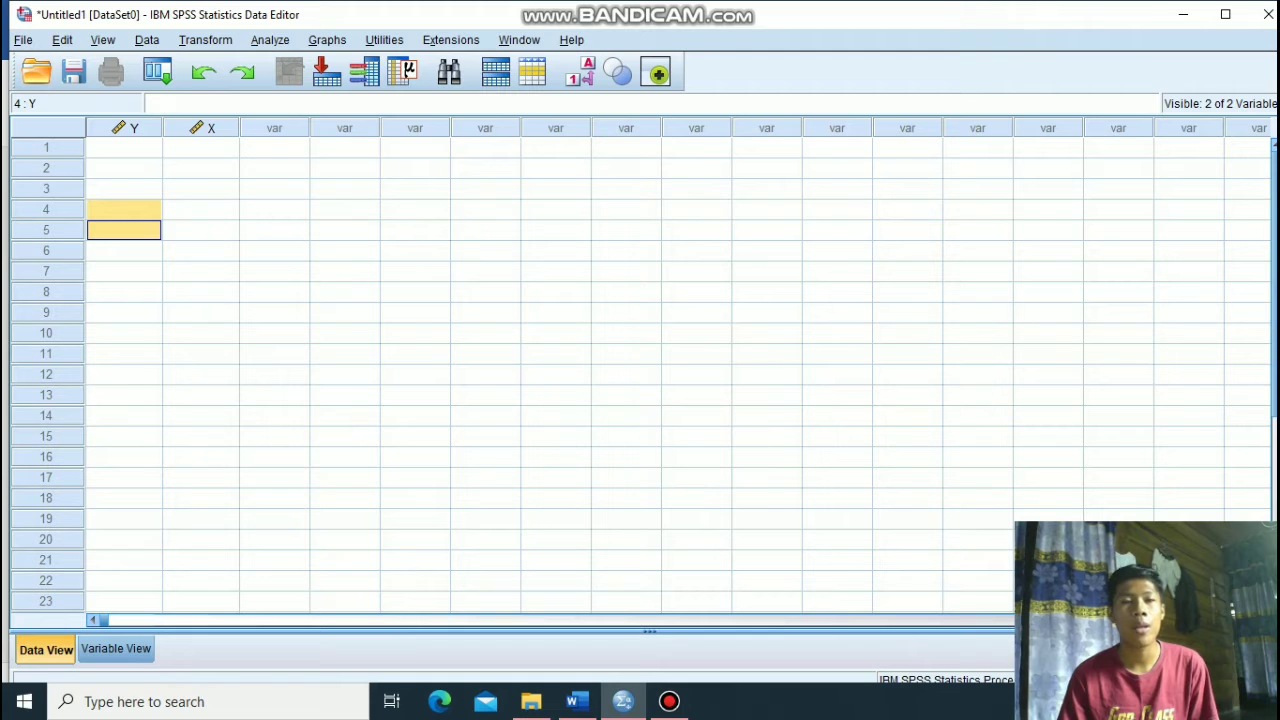
pyautogui.click(124, 148)
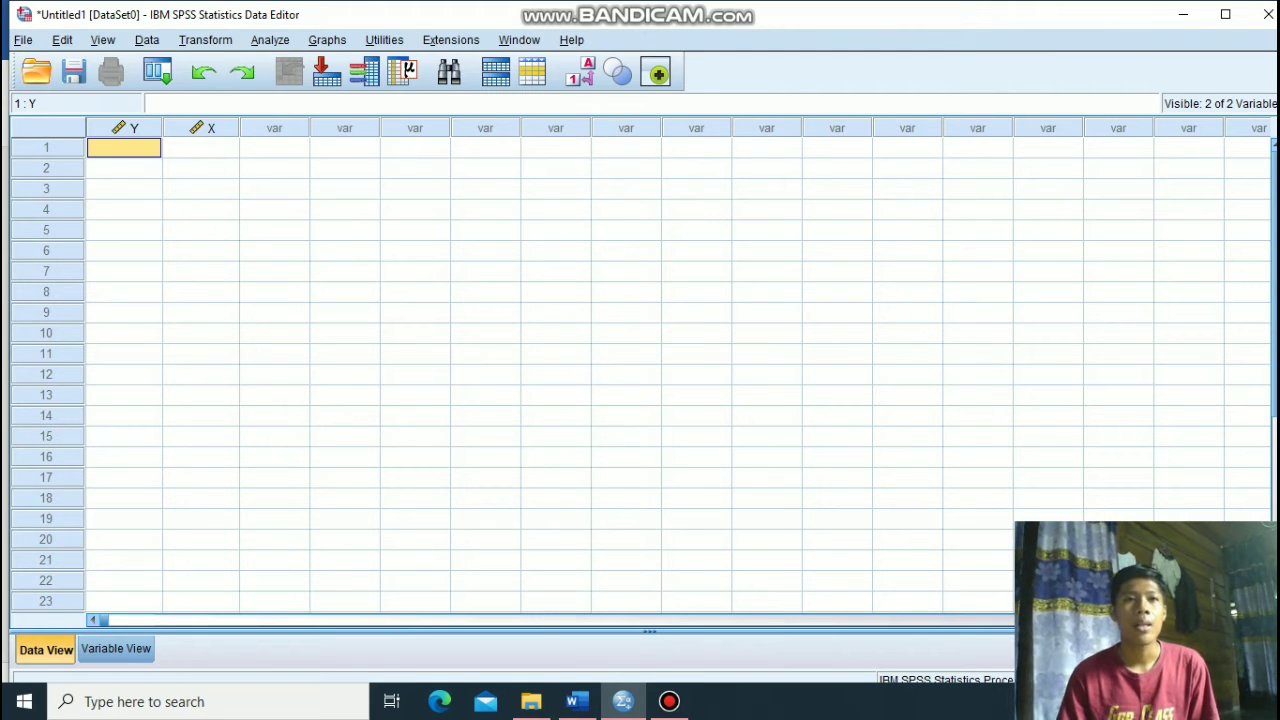
pyautogui.click(201, 148)
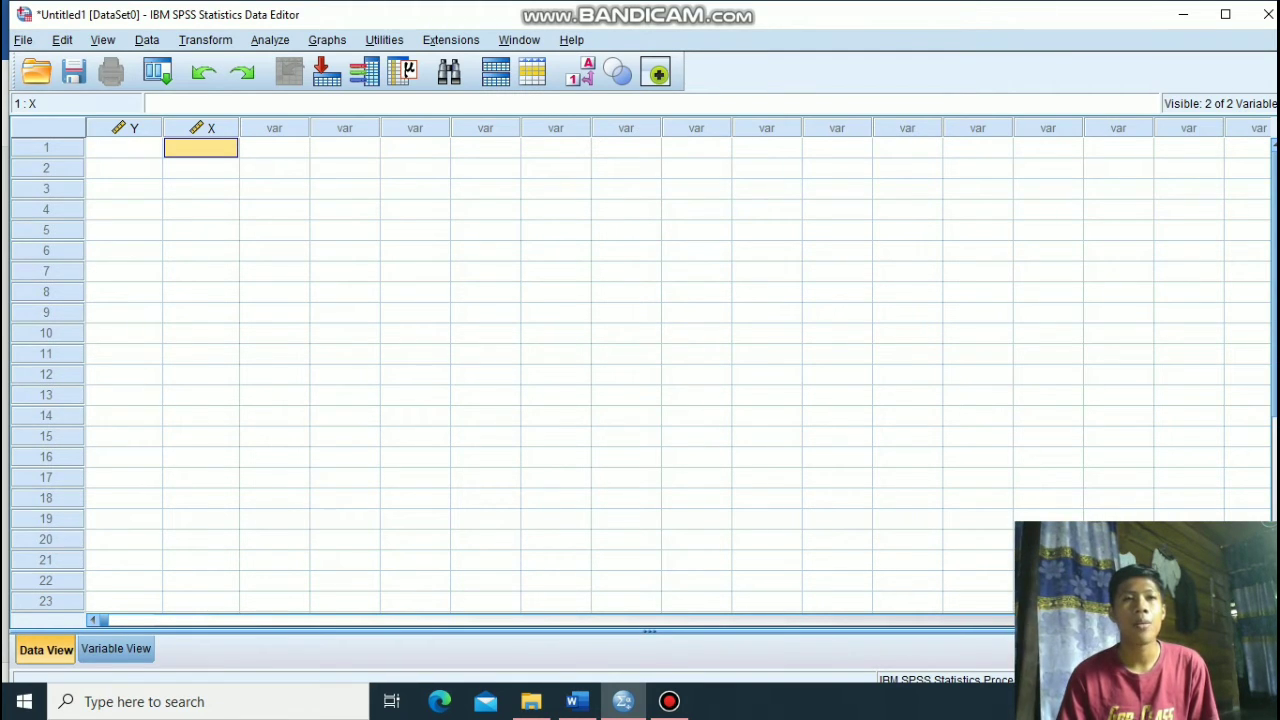
pyautogui.click(124, 148)
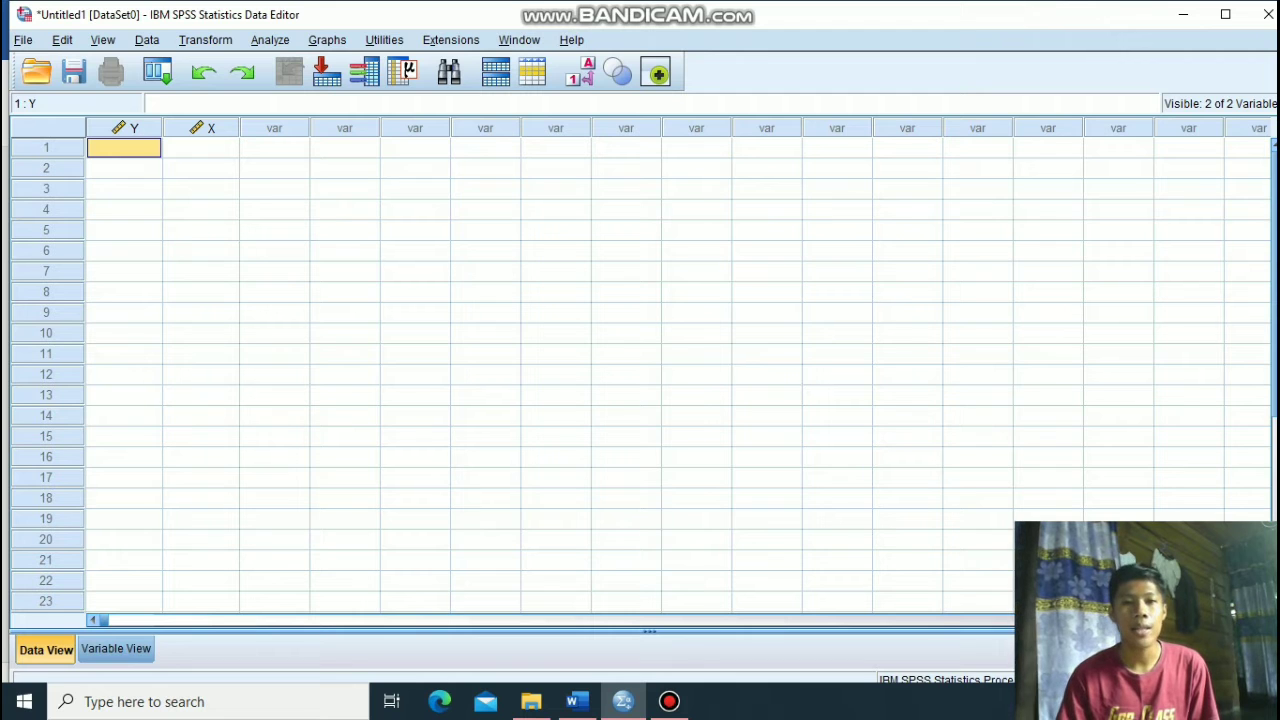
# - Switch to Word and copy the table's Pendapatan (Y) and Harga (X) data rows, from 5125000 and 125000 through 10750000 and 225000
pyautogui.click(577, 701)
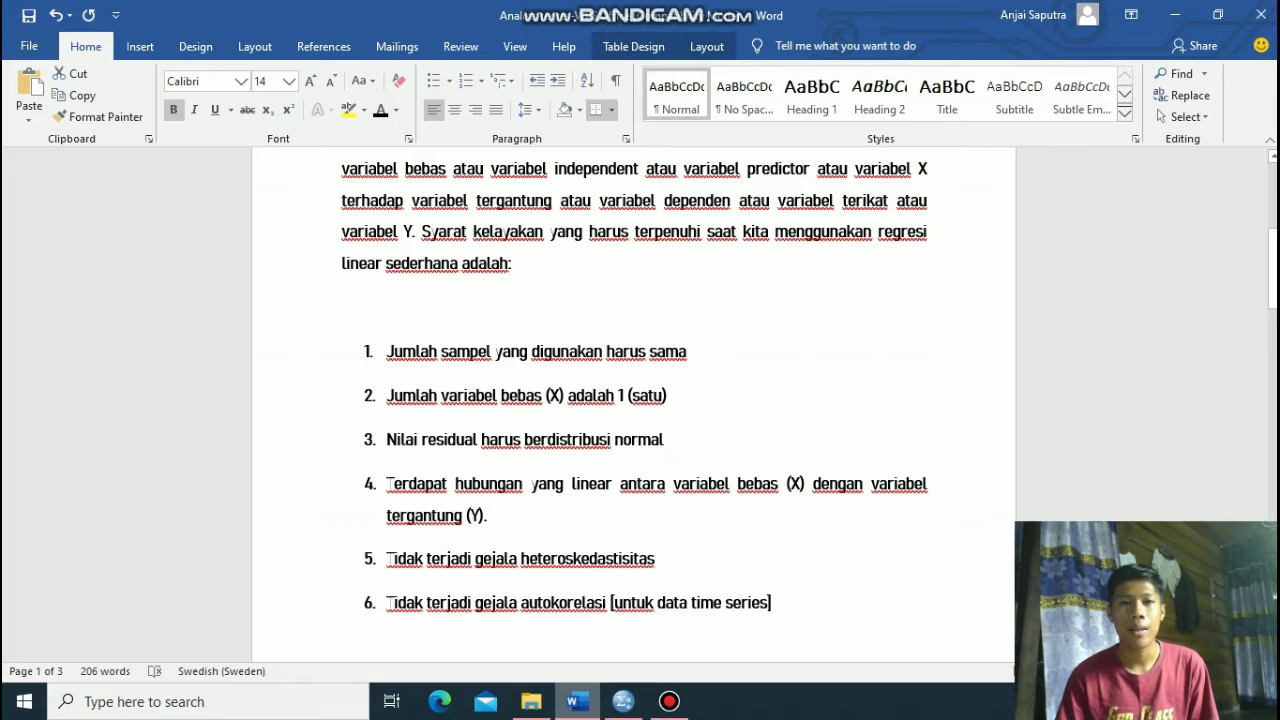
pyautogui.scroll(-10, 634, 400)
pyautogui.scroll(-5, 634, 400)
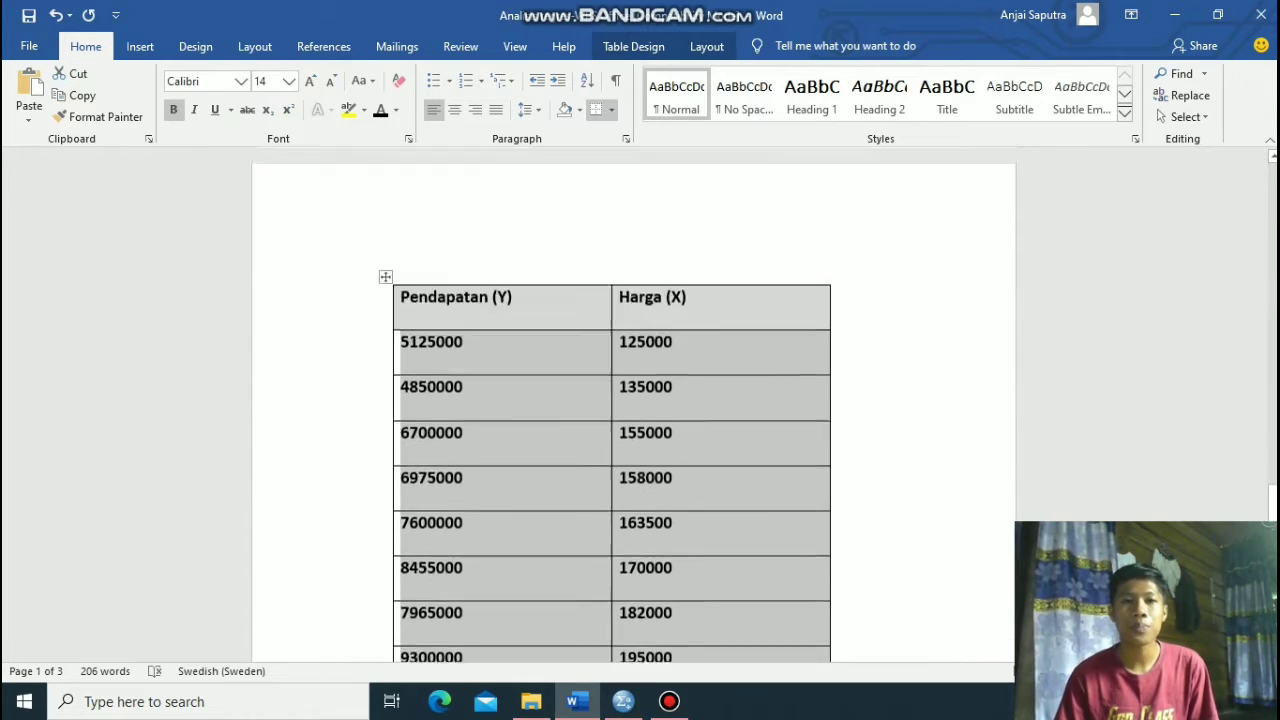
pyautogui.moveTo(463, 280); pyautogui.dragTo(700, 645)
pyautogui.scroll(-3, 645, 560)
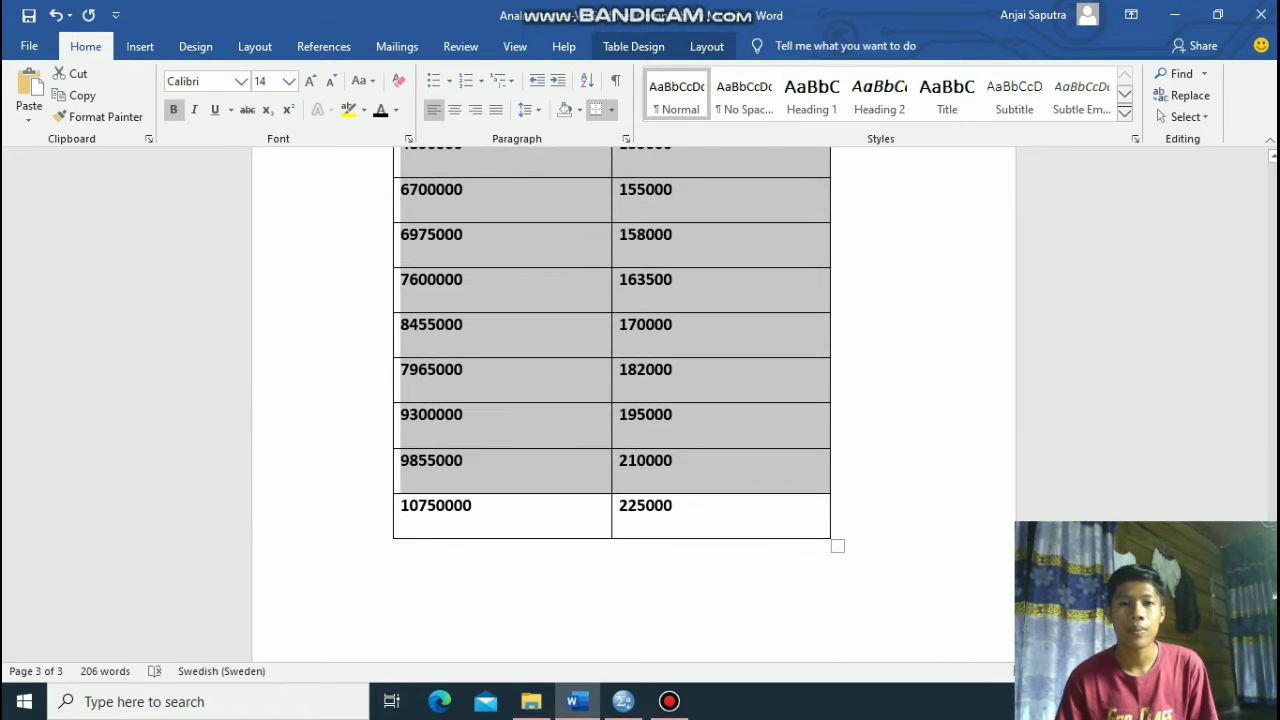
pyautogui.click(645, 460)
pyautogui.scroll(3, 645, 460)
pyautogui.moveTo(463, 280); pyautogui.dragTo(700, 560)
pyautogui.rightClick(686, 562)
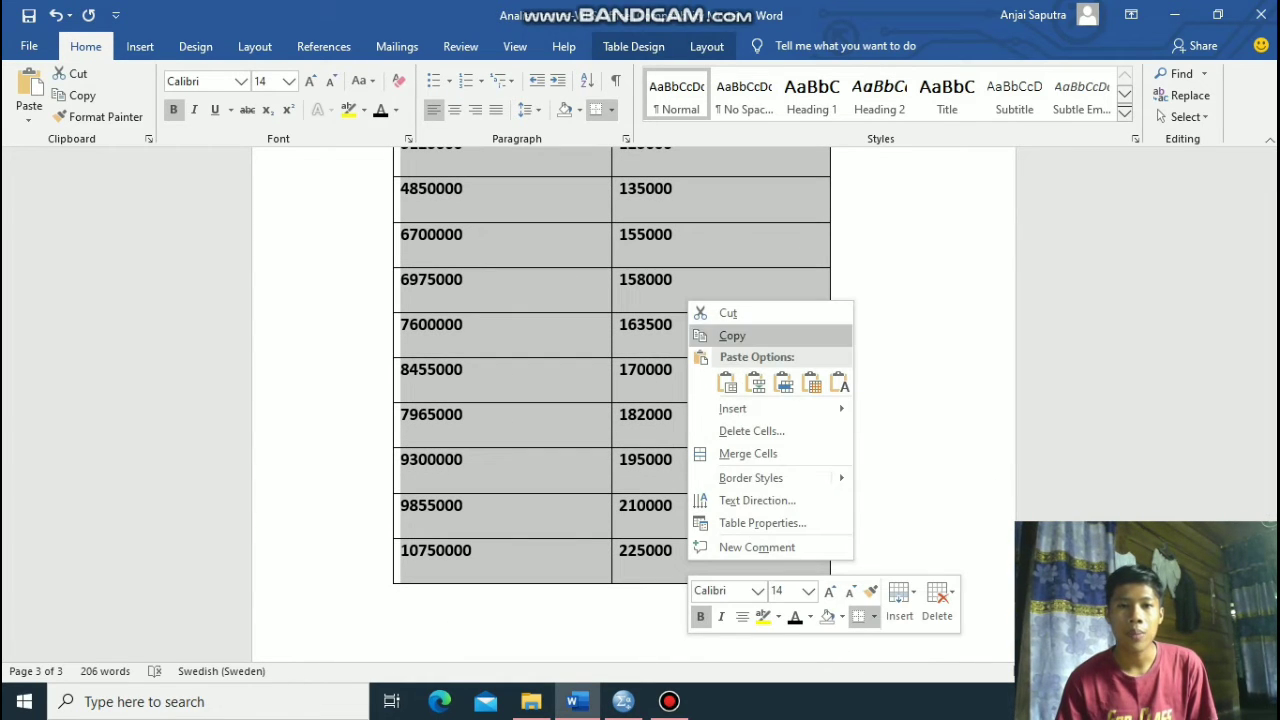
pyautogui.click(730, 336)
# - Switch to SPSS and paste the copied values into the Y and X columns starting at row 1
pyautogui.click(623, 701)
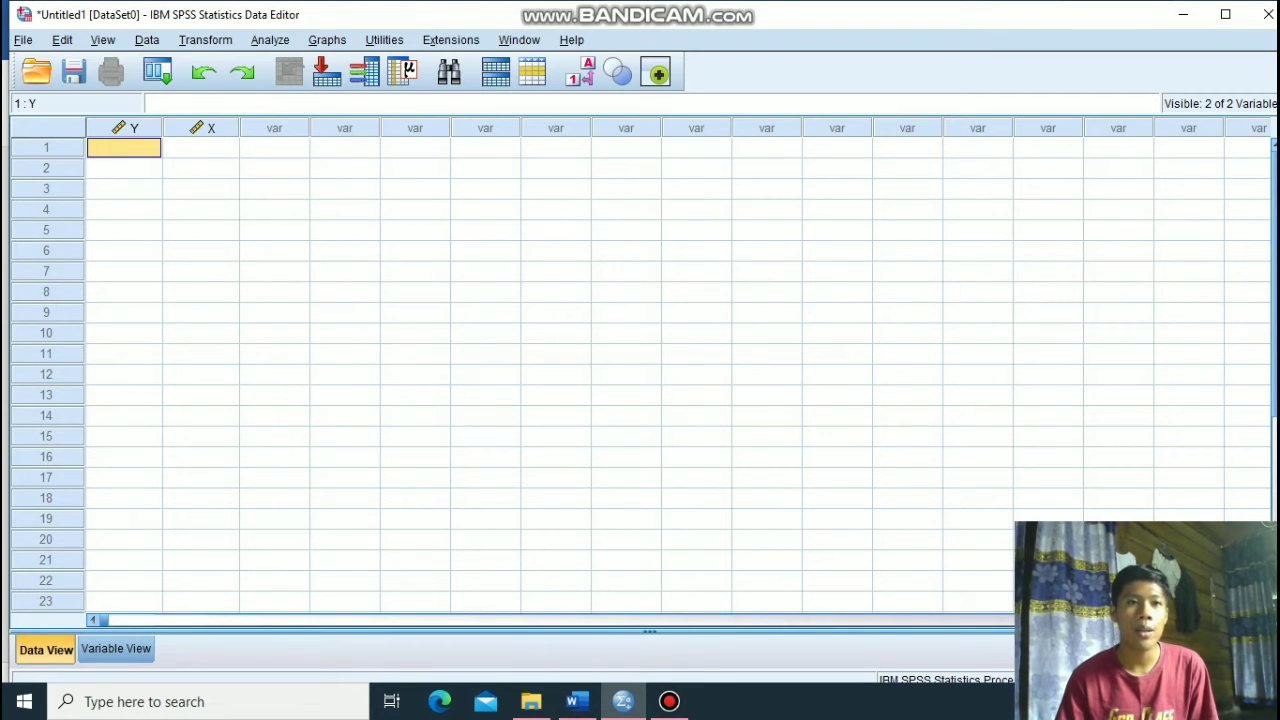
pyautogui.rightClick(125, 147)
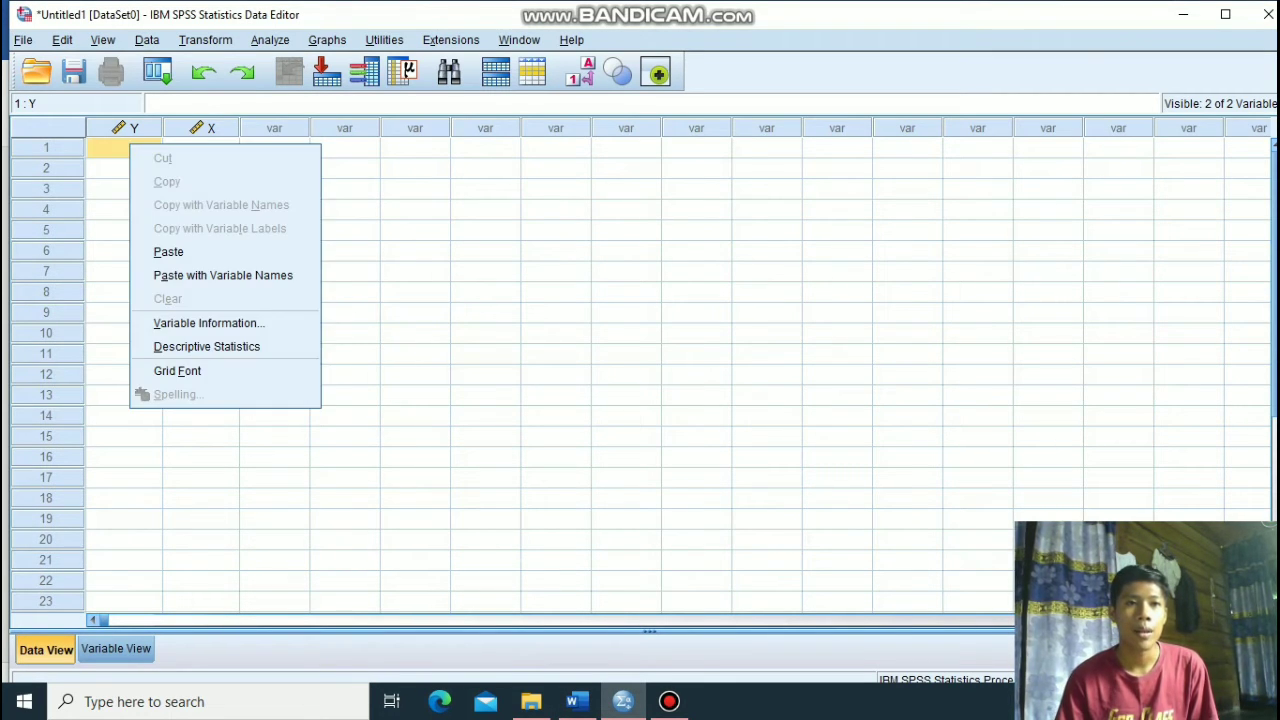
pyautogui.click(165, 250)
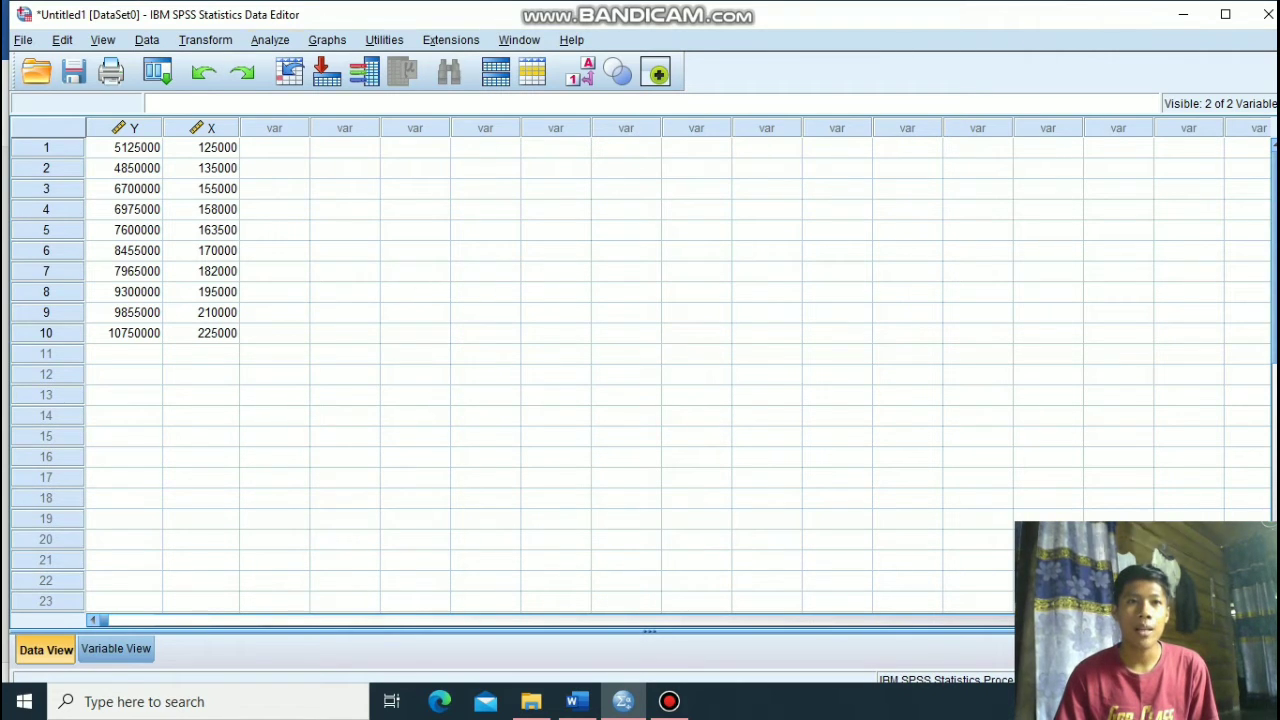
# - Start a Linear Regression analysis and clear the preset dependent and independent variables
pyautogui.click(270, 39)
pyautogui.moveTo(303, 258)
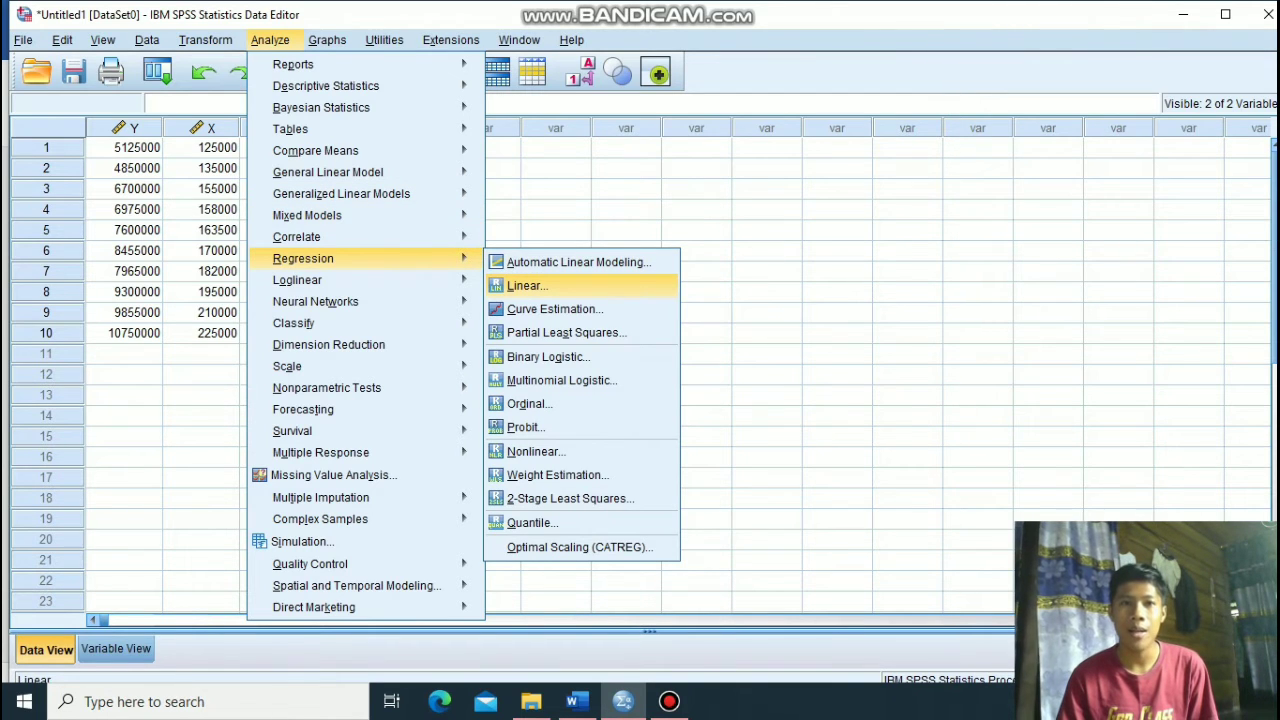
pyautogui.click(527, 285)
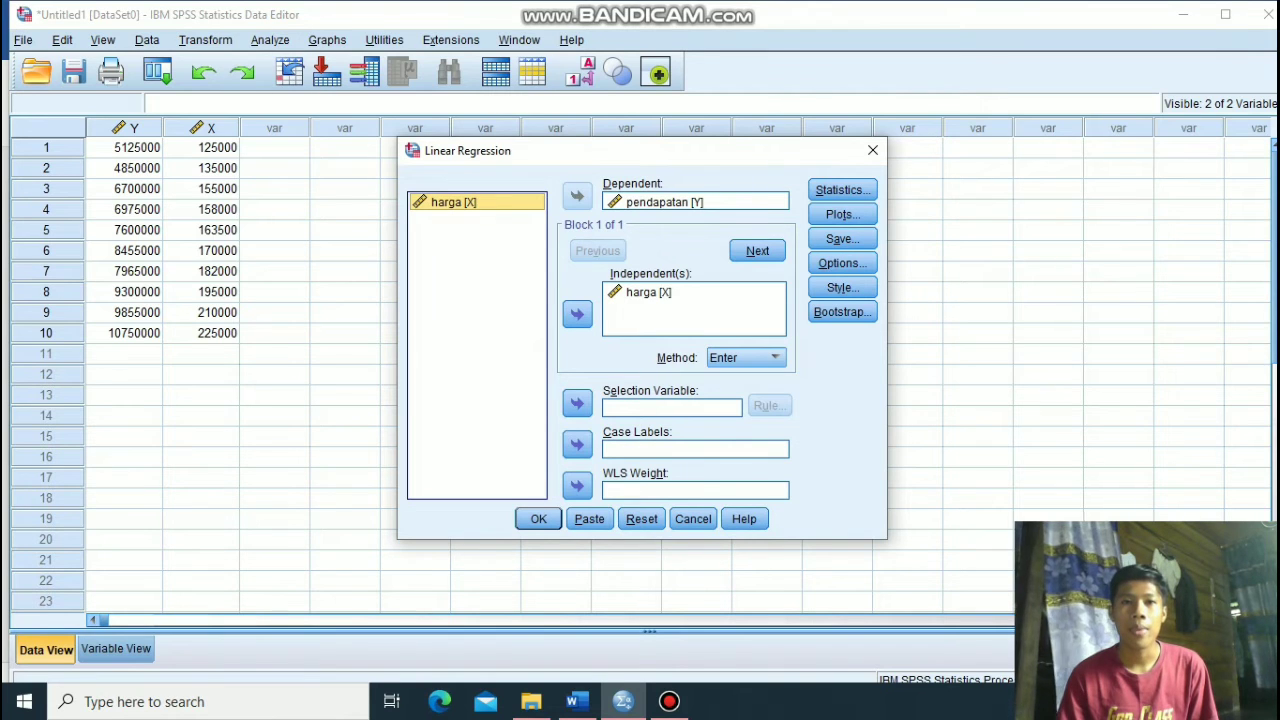
pyautogui.click(664, 202)
pyautogui.click(577, 196)
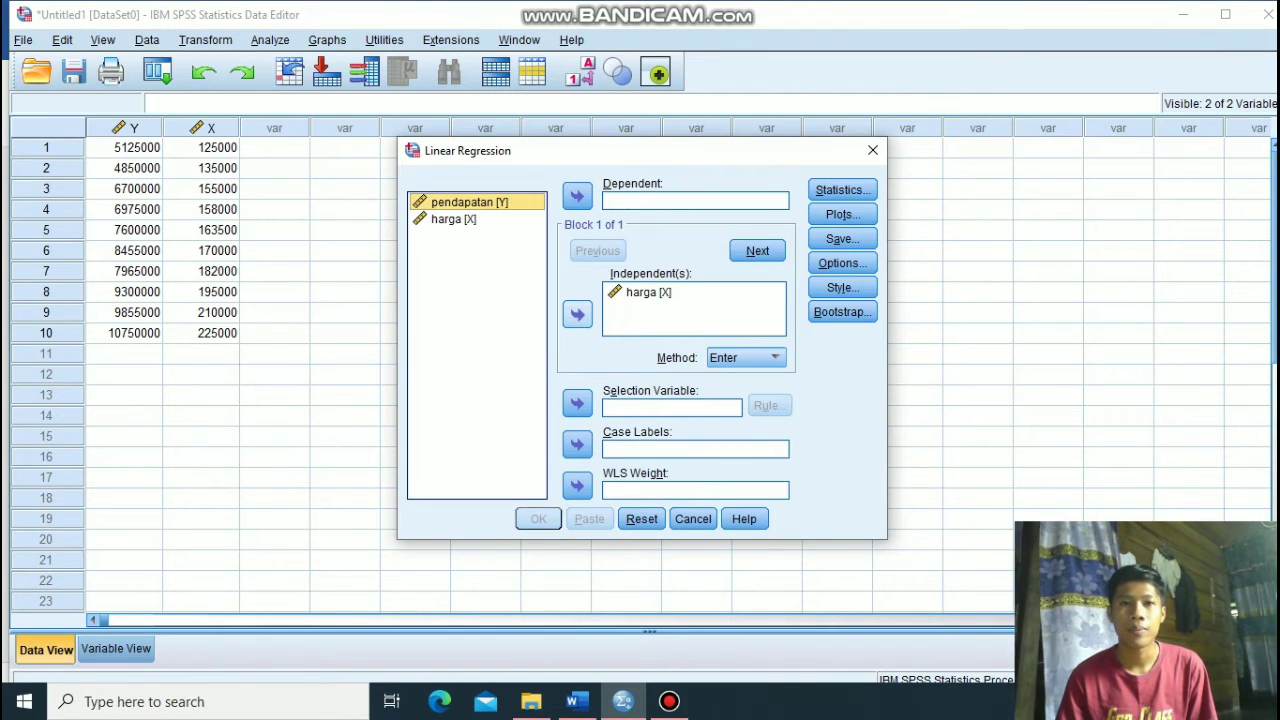
pyautogui.click(577, 314)
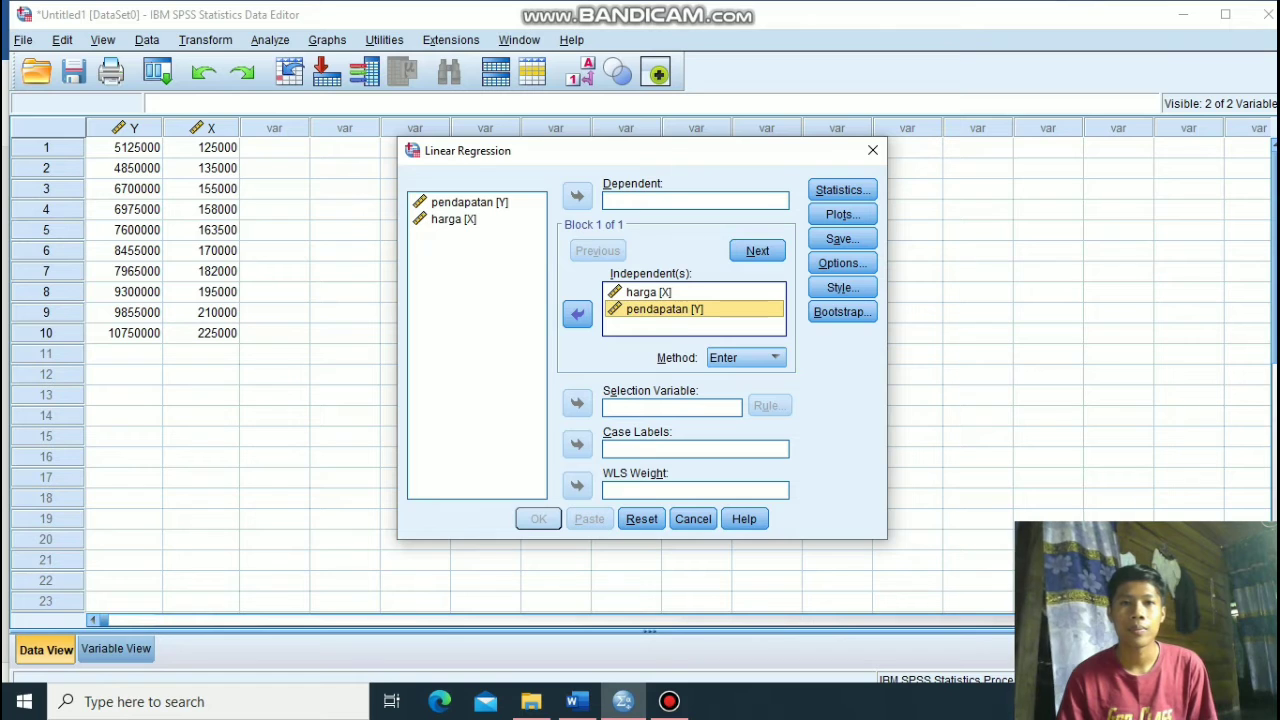
pyautogui.click(577, 314)
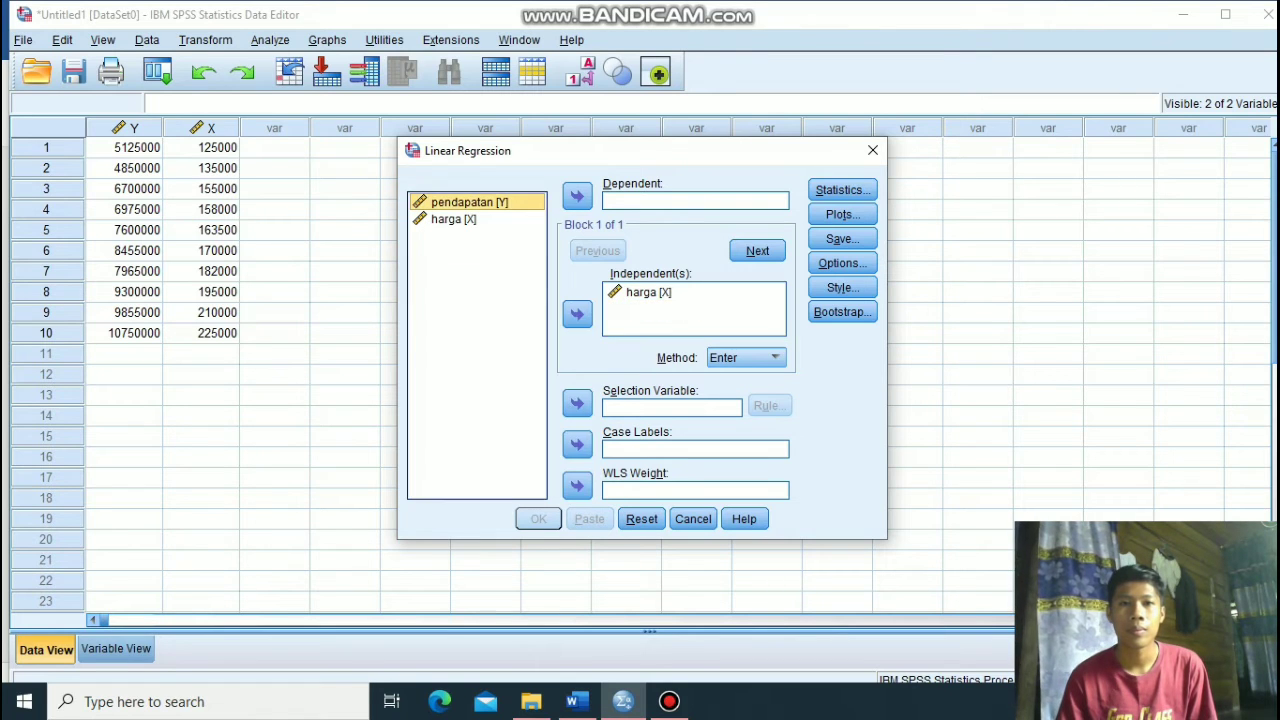
pyautogui.click(648, 292)
pyautogui.click(577, 314)
# - Assign pendapatan [Y] as the dependent variable and harga [X] as the independent variable
pyautogui.click(470, 202)
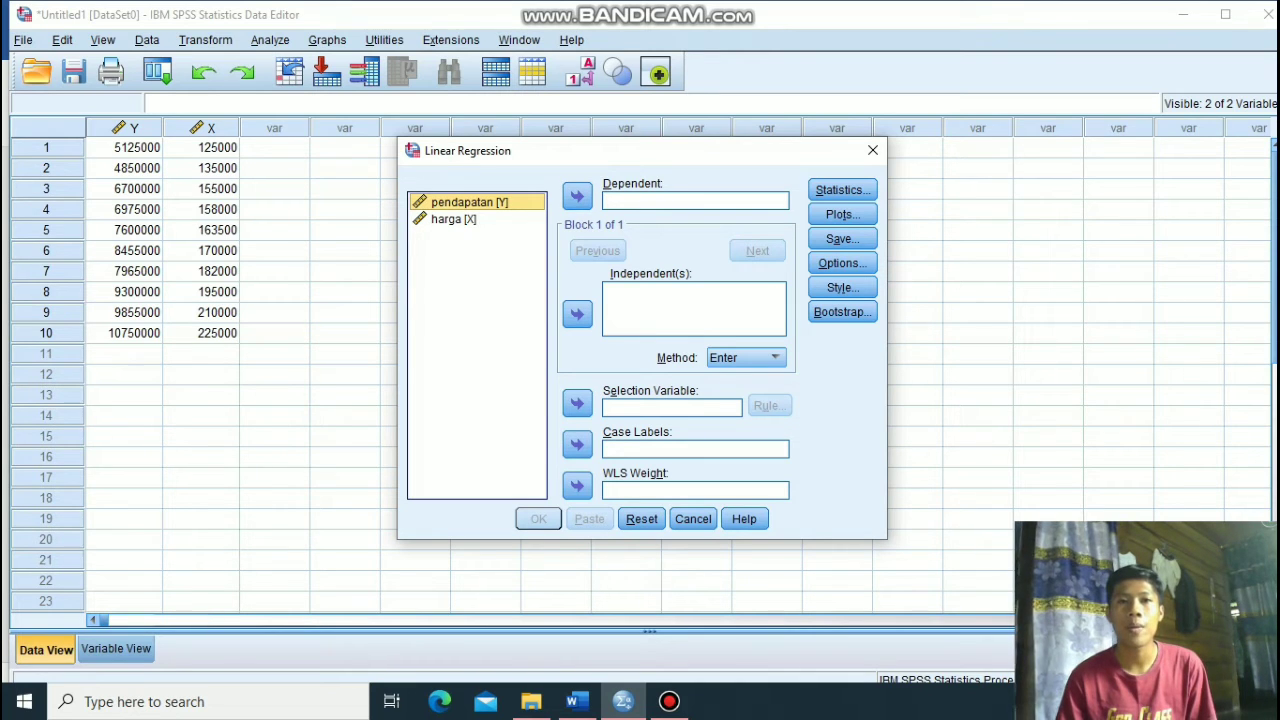
pyautogui.click(577, 196)
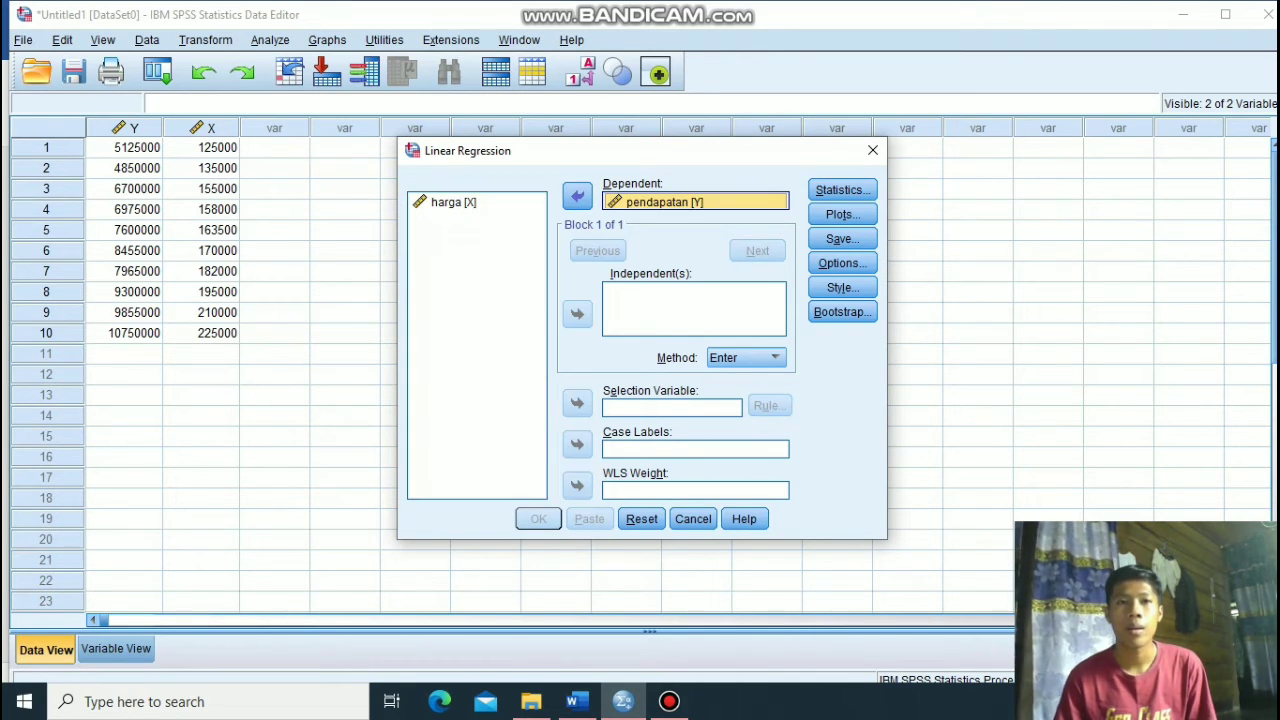
pyautogui.click(454, 202)
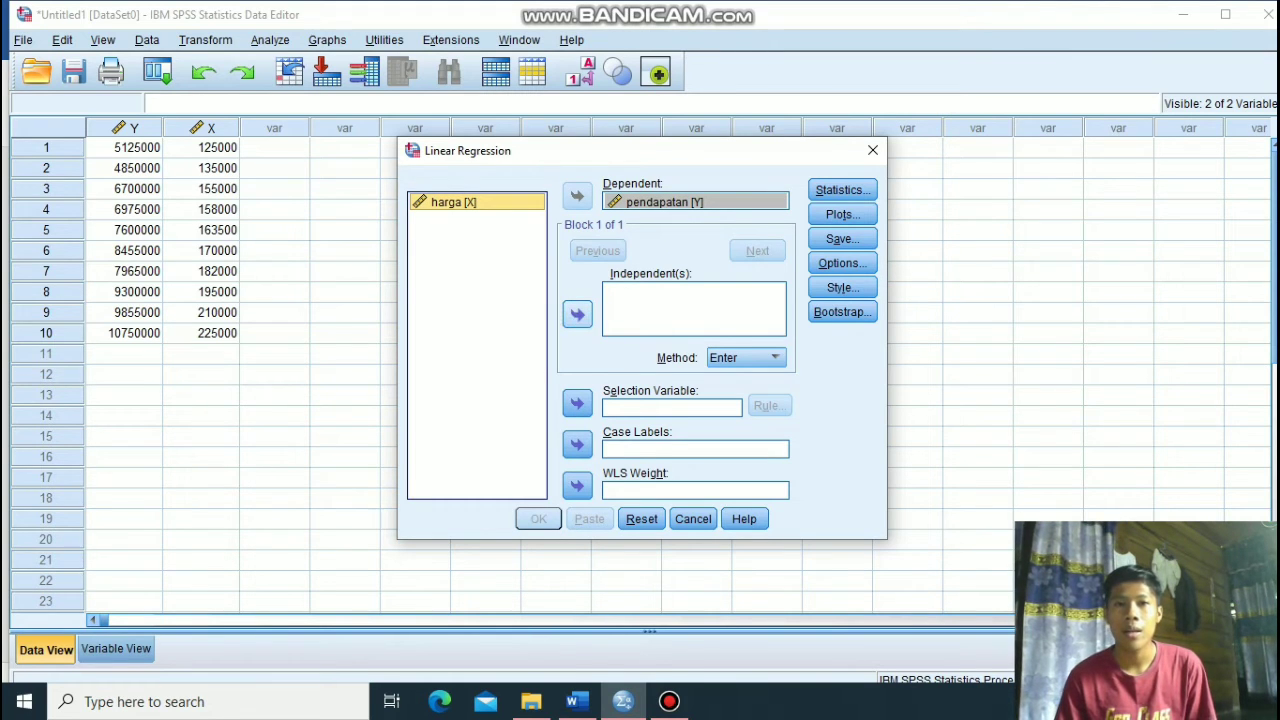
pyautogui.click(577, 314)
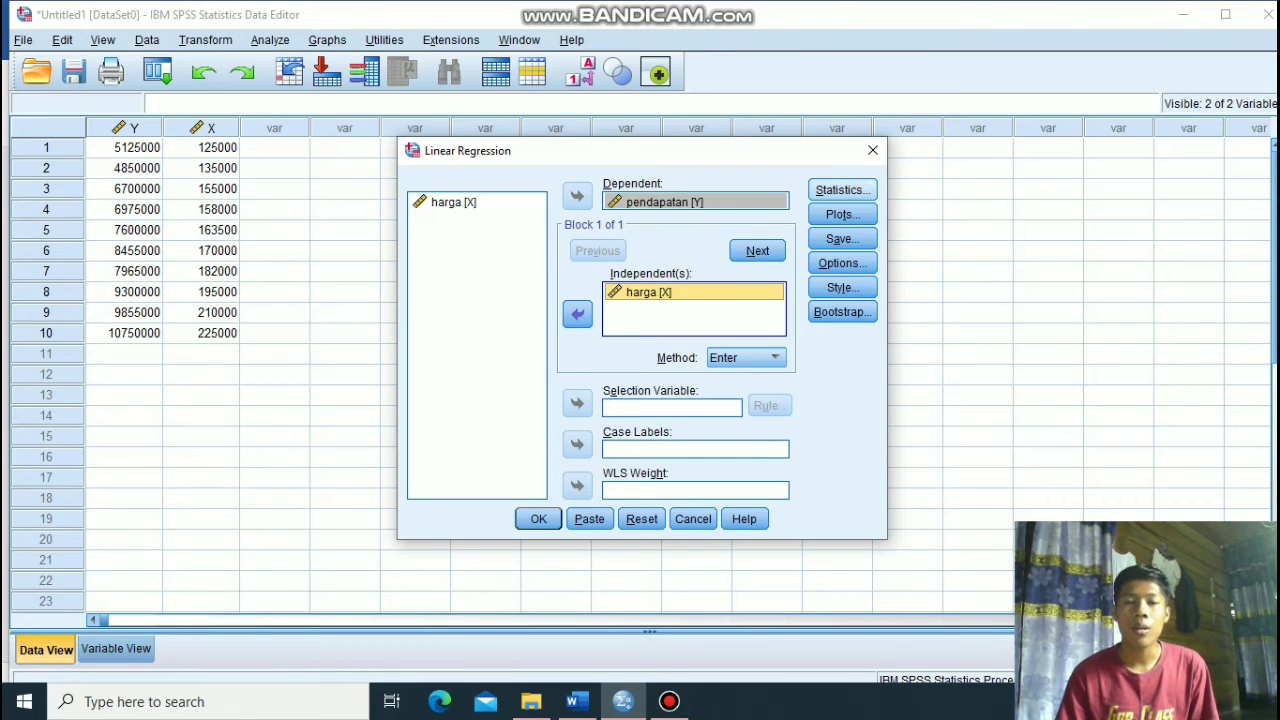
# - Keep Estimates and Model fit as the only selected regression statistics and run the linear regression
pyautogui.click(842, 189)
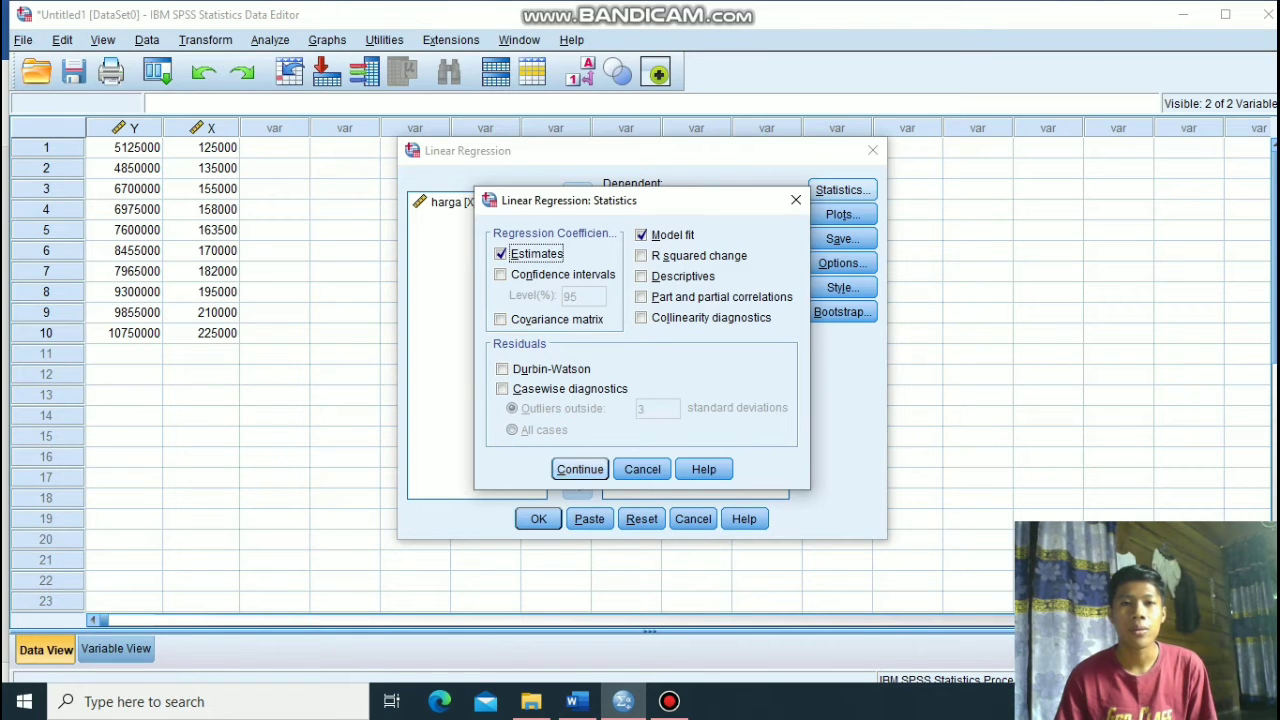
pyautogui.click(580, 469)
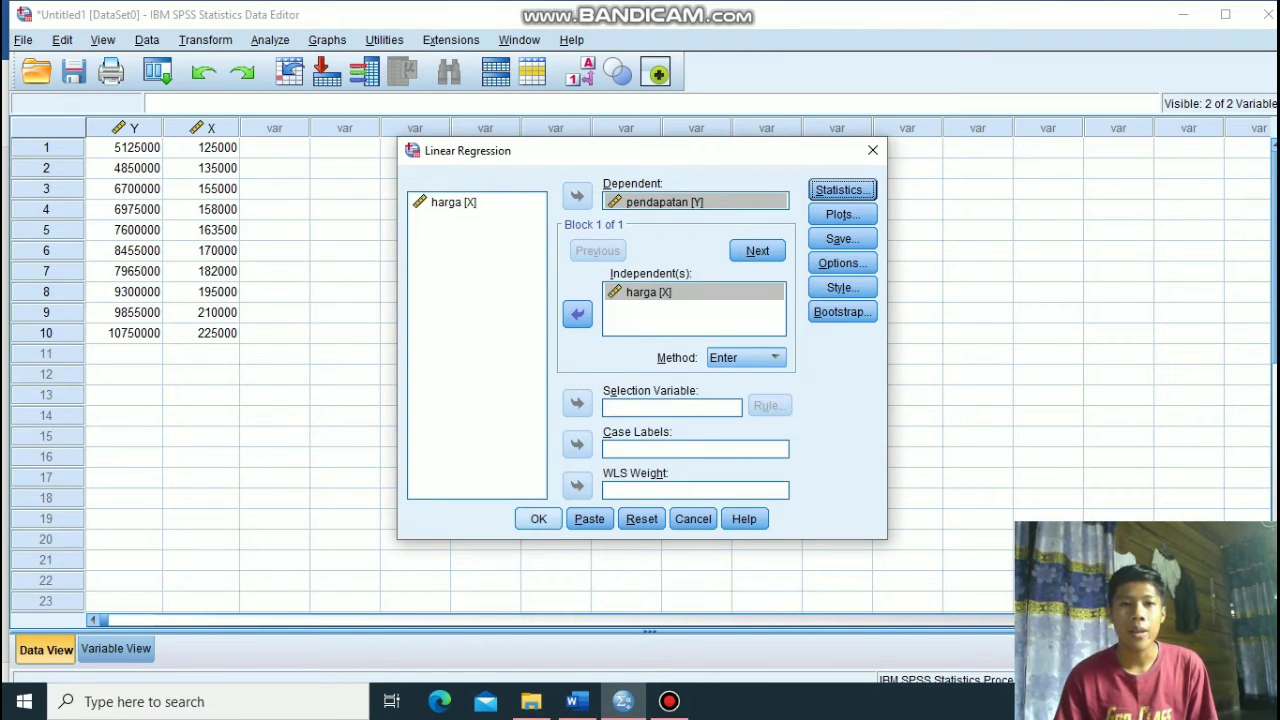
pyautogui.click(538, 518)
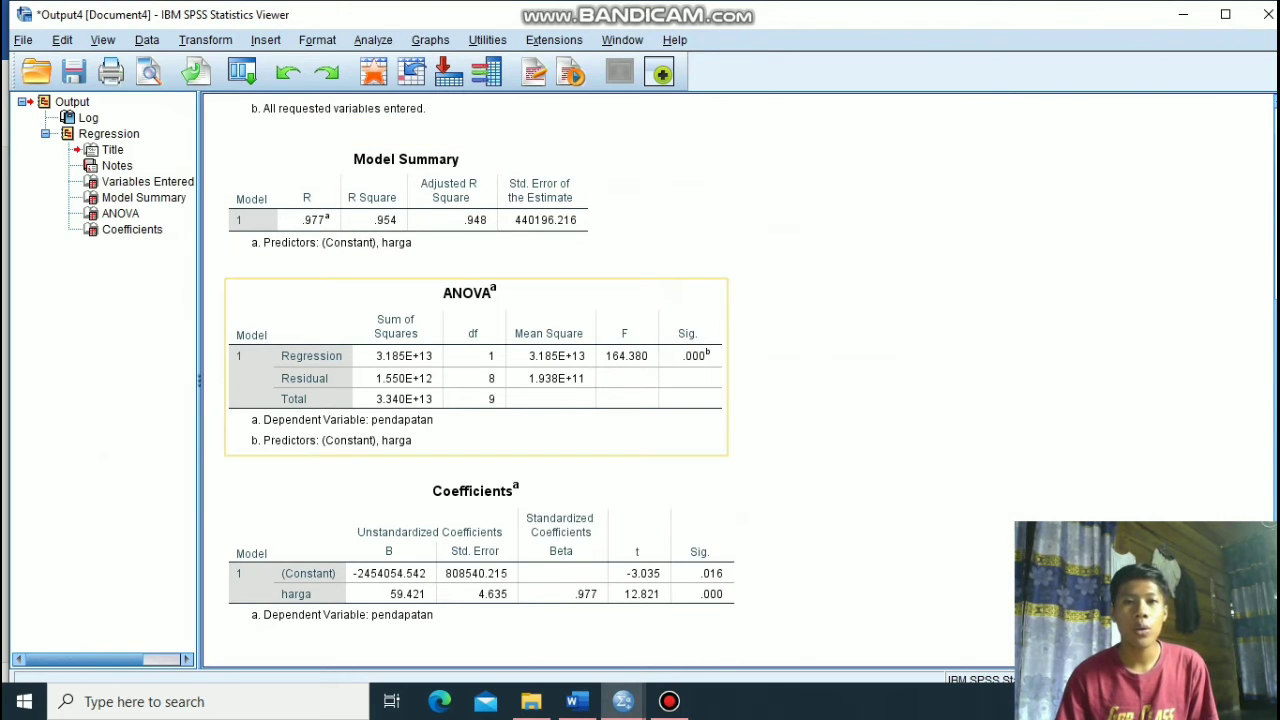
# - Examine the regression output tables from Variables Entered/Removed through Coefficients, consulting the Word document in between
pyautogui.scroll(5, 640, 380)
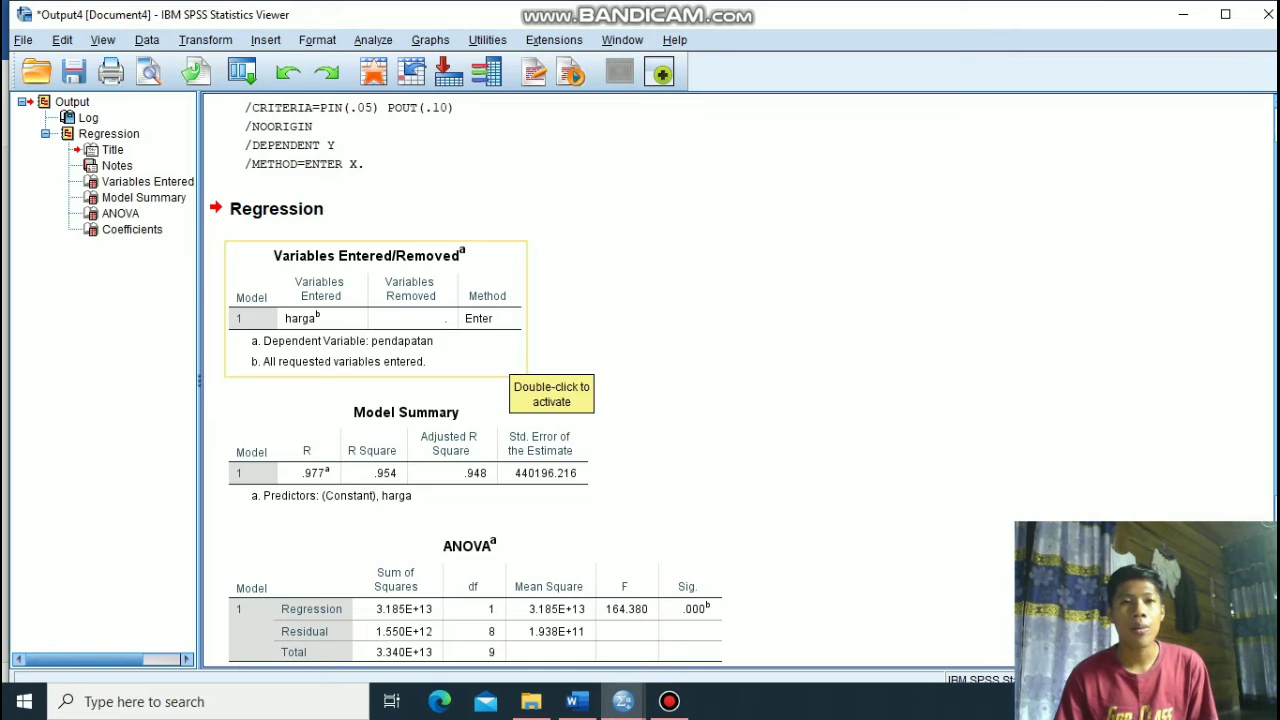
pyautogui.scroll(-2, 512, 372)
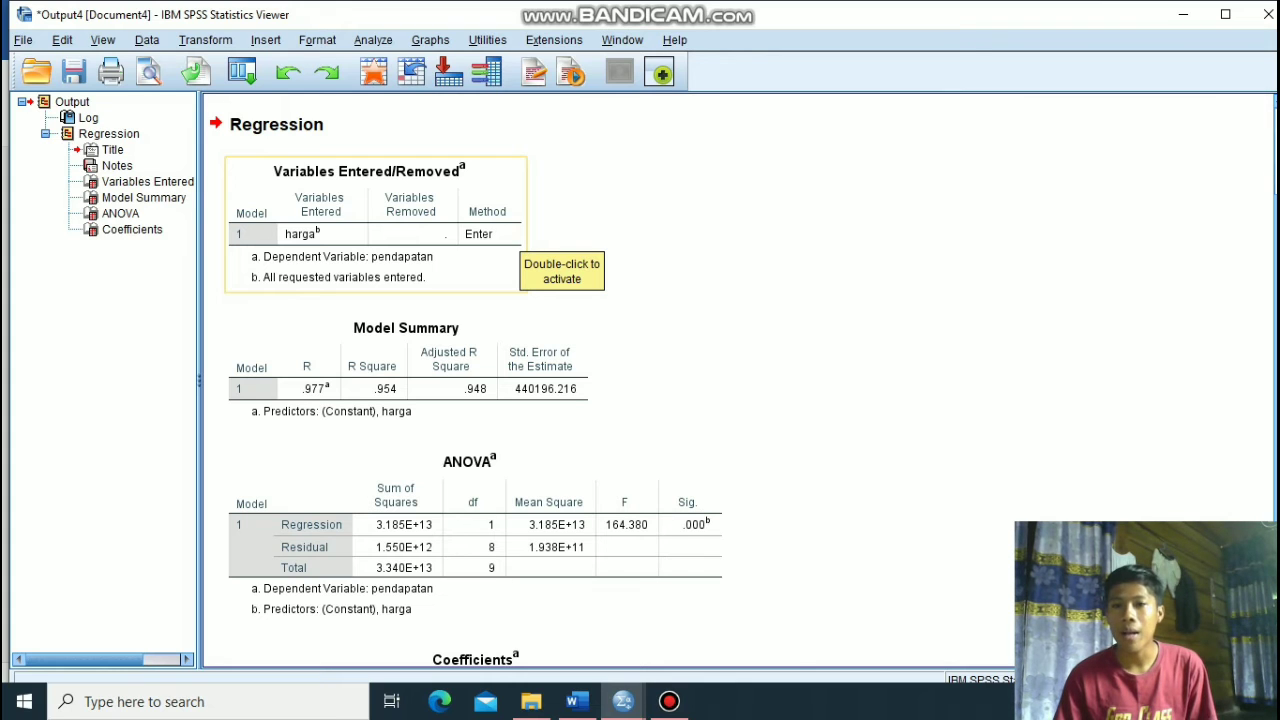
pyautogui.scroll(-2, 400, 282)
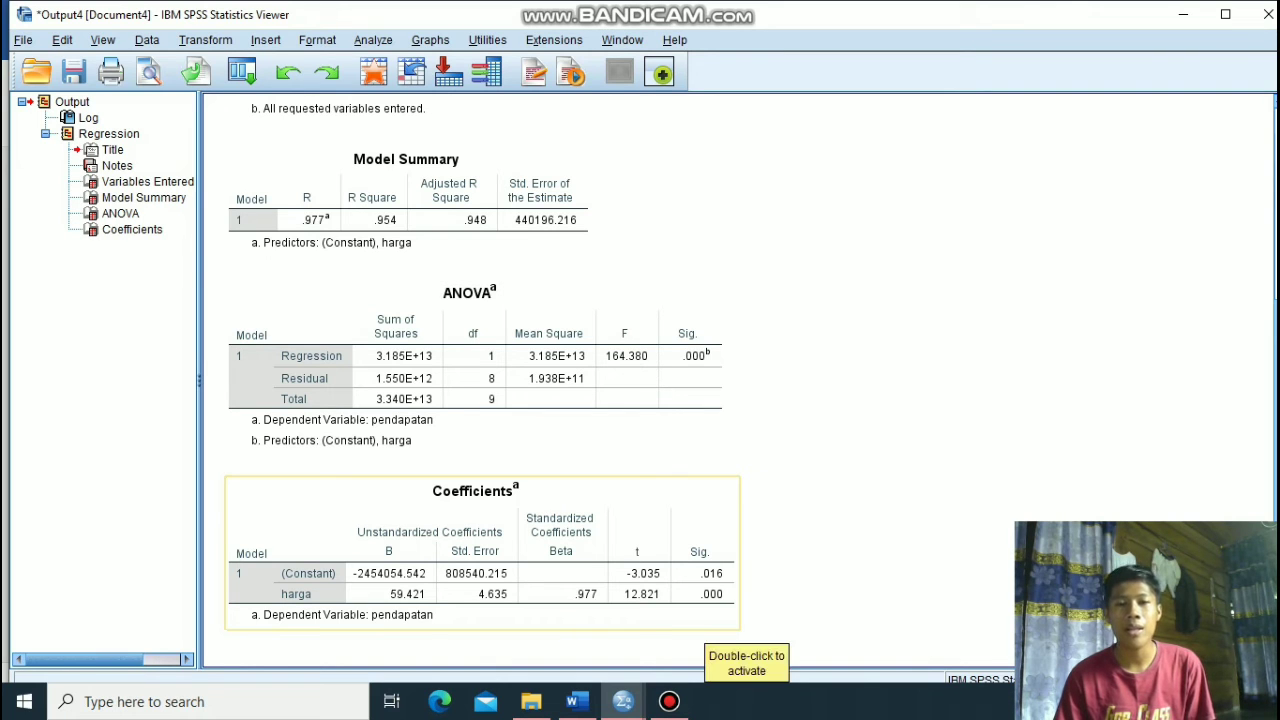
pyautogui.click(577, 701)
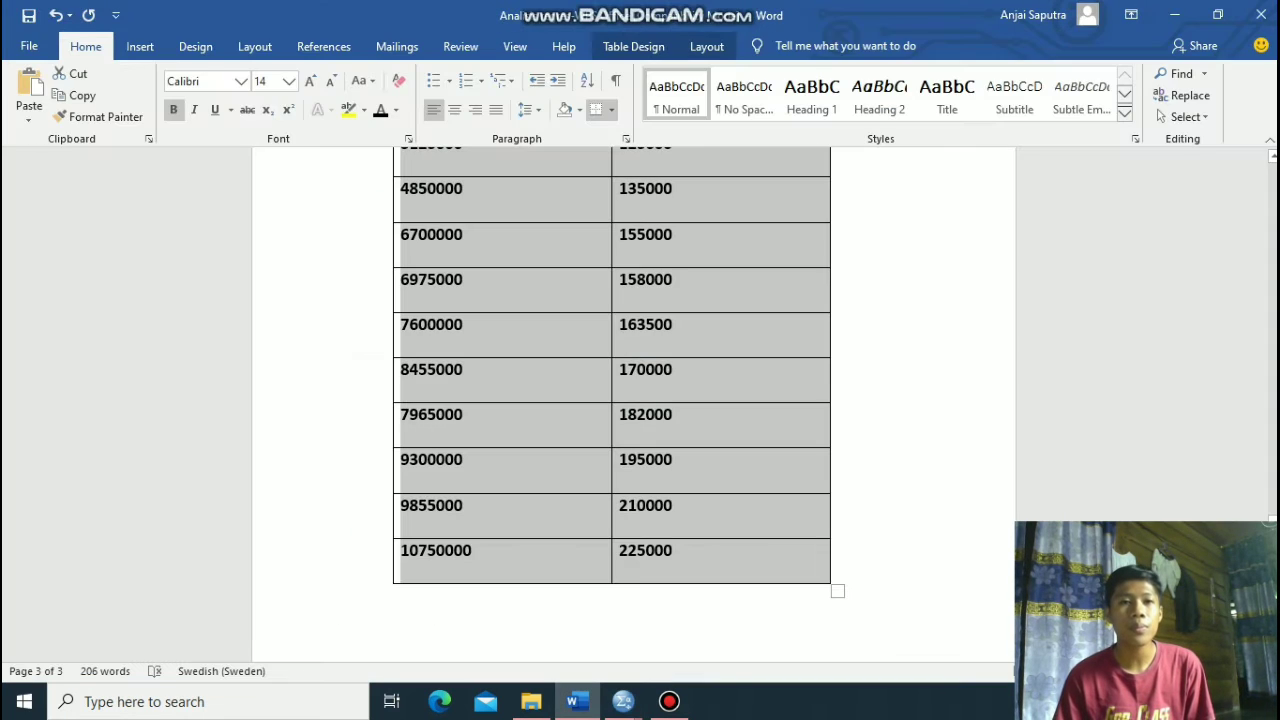
pyautogui.scroll(10, 633, 405)
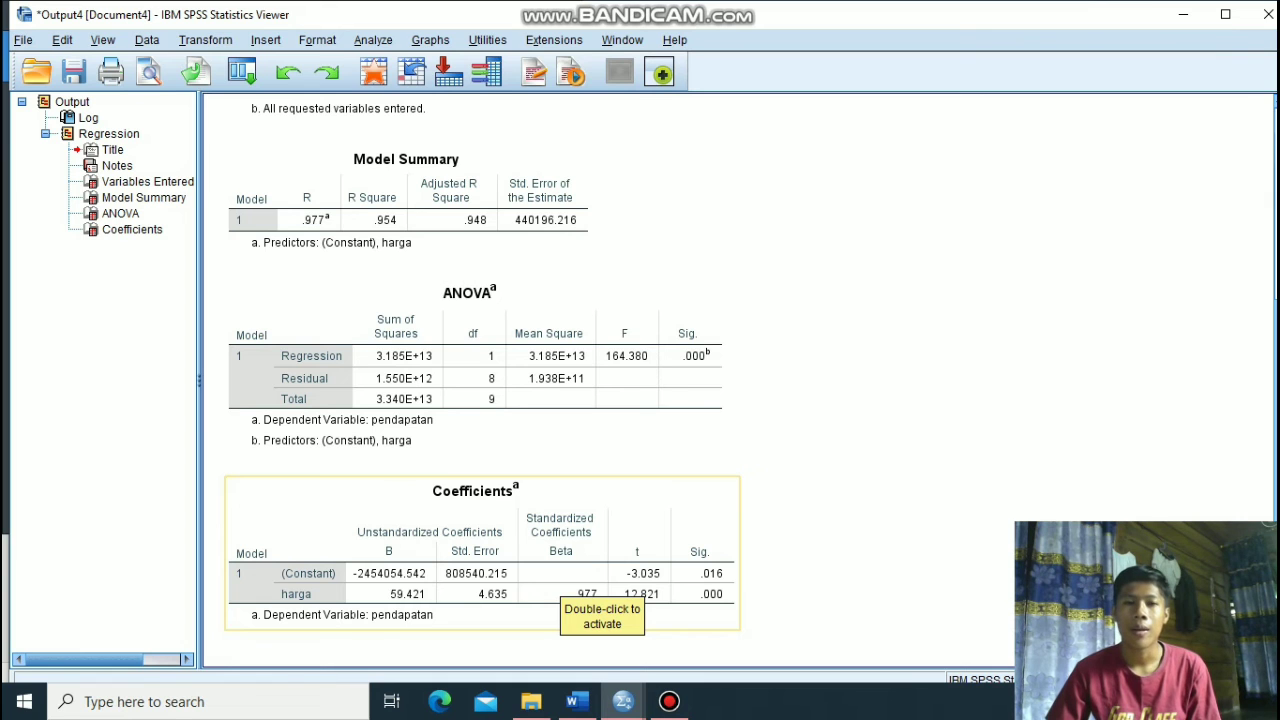
pyautogui.scroll(5, 480, 400)
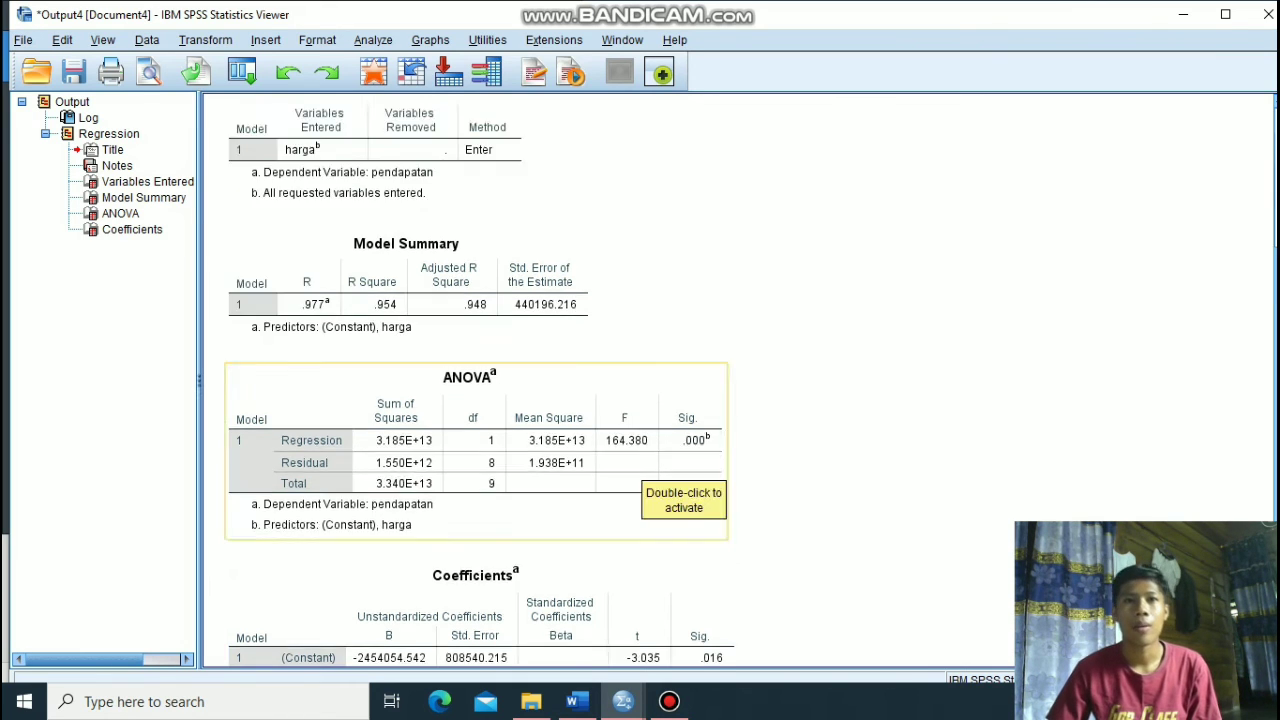
pyautogui.scroll(-5, 480, 400)
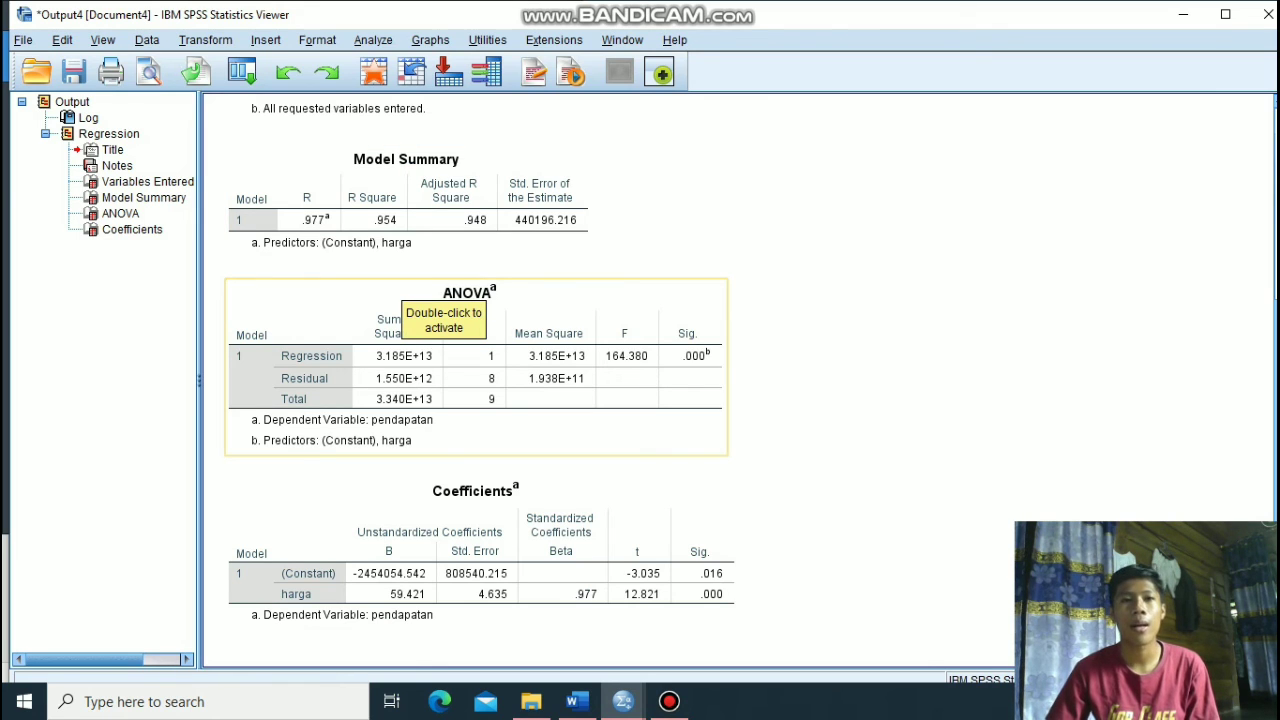
pyautogui.scroll(5, 480, 400)
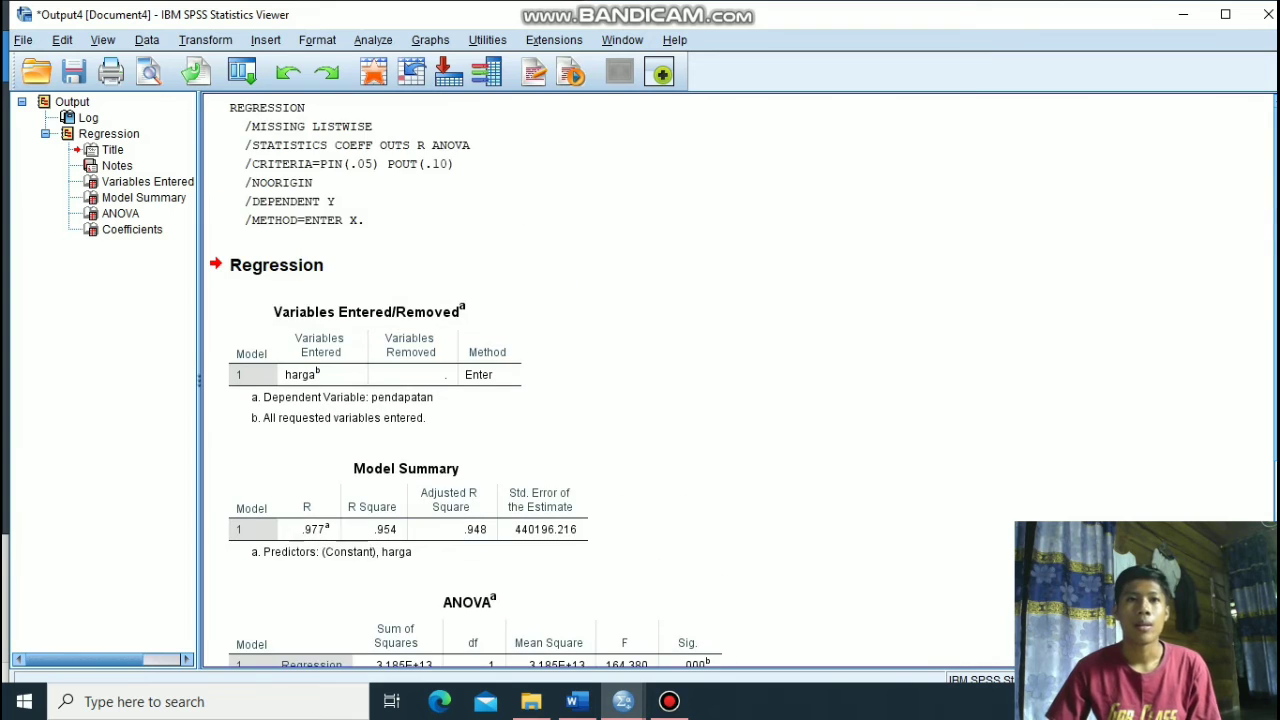
pyautogui.scroll(-5, 480, 400)
pyautogui.scroll(5, 480, 400)
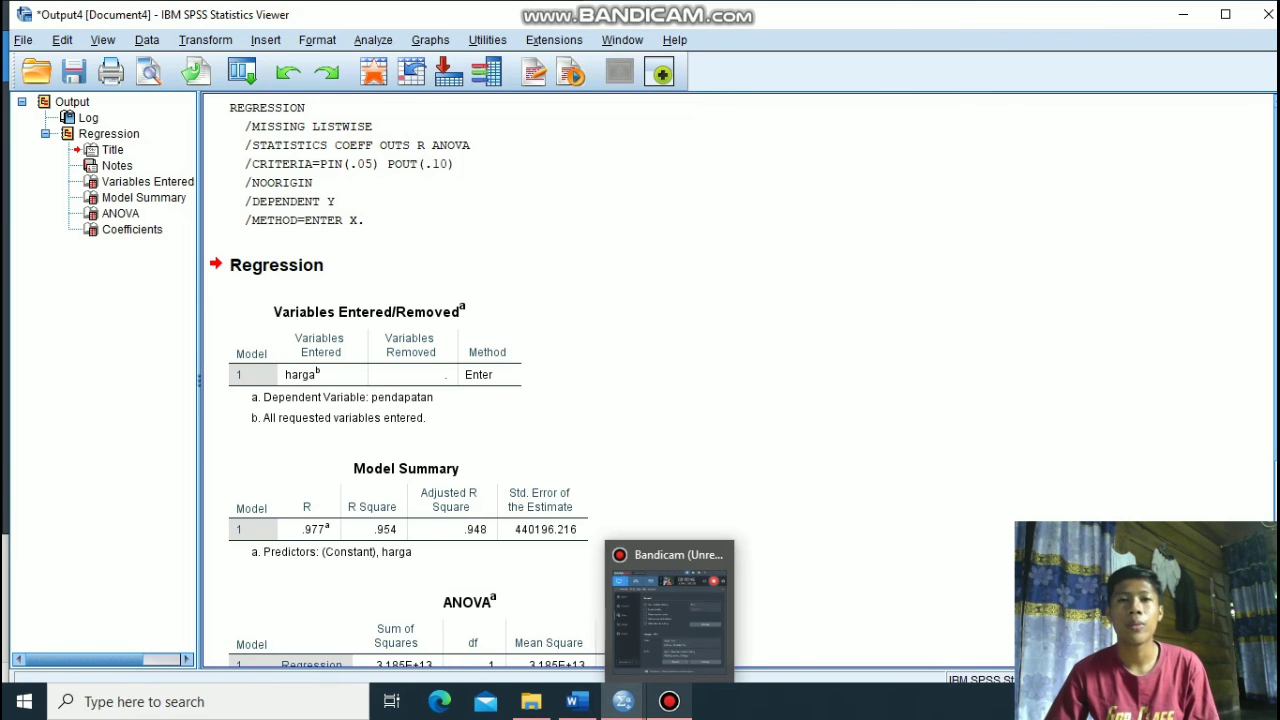
pyautogui.click(669, 701)
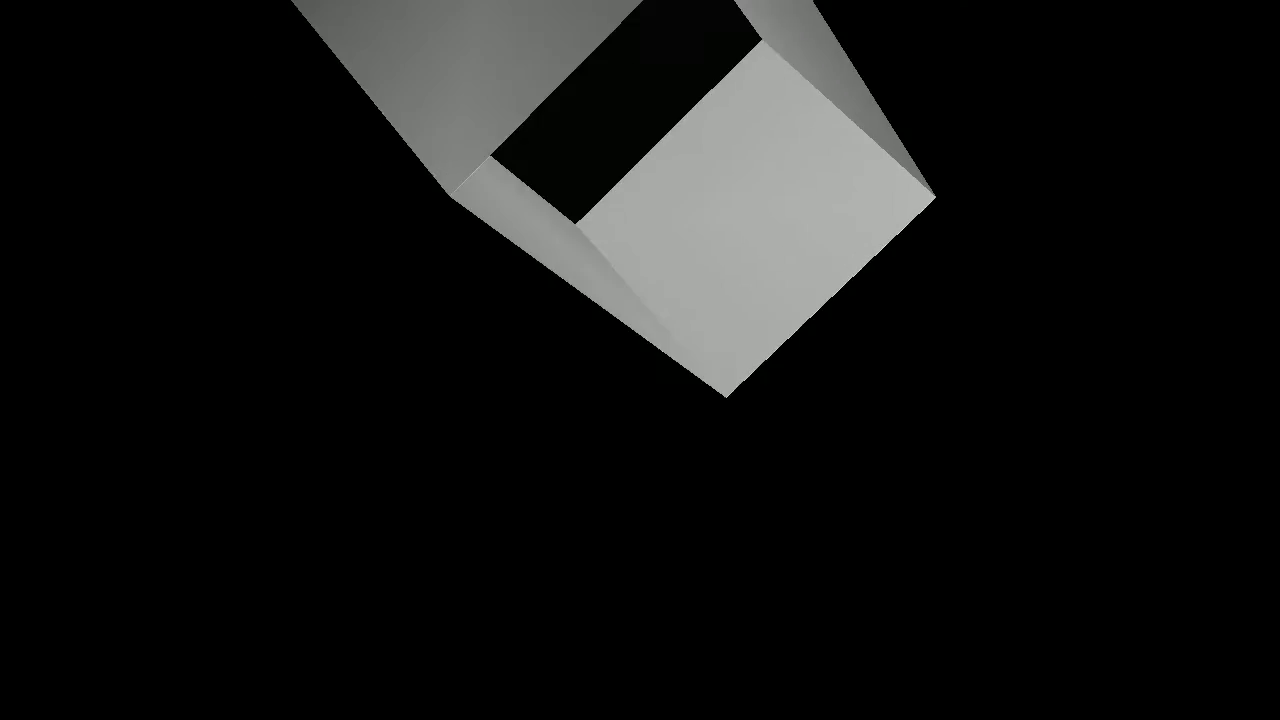